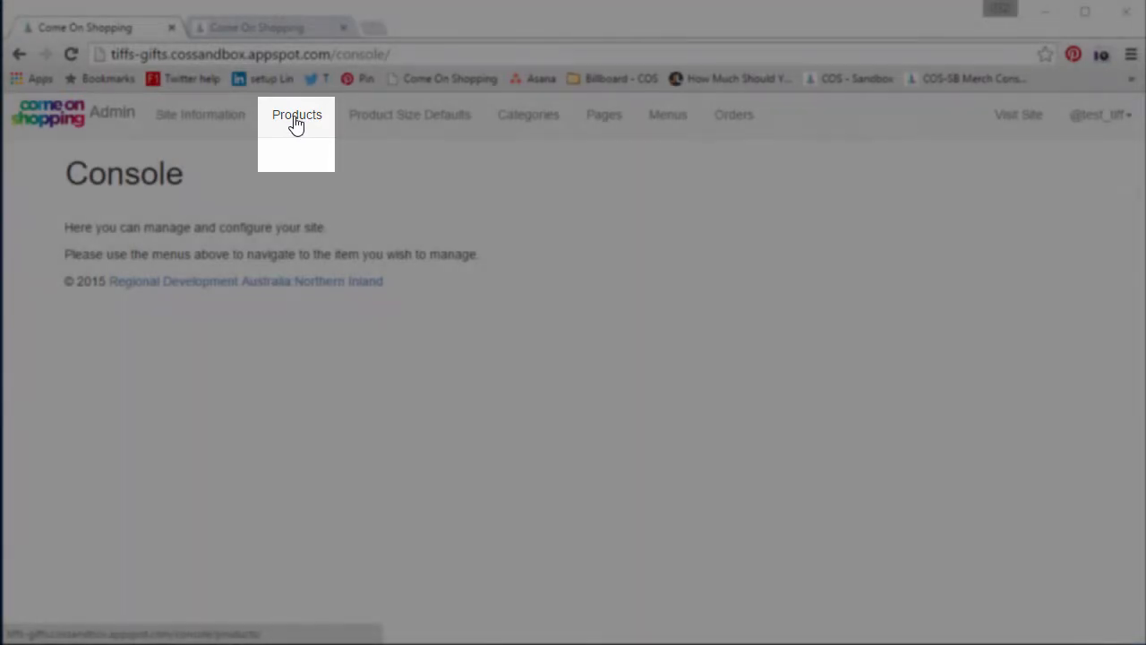
Open the products list and start creating a new product
left_click(290, 121)
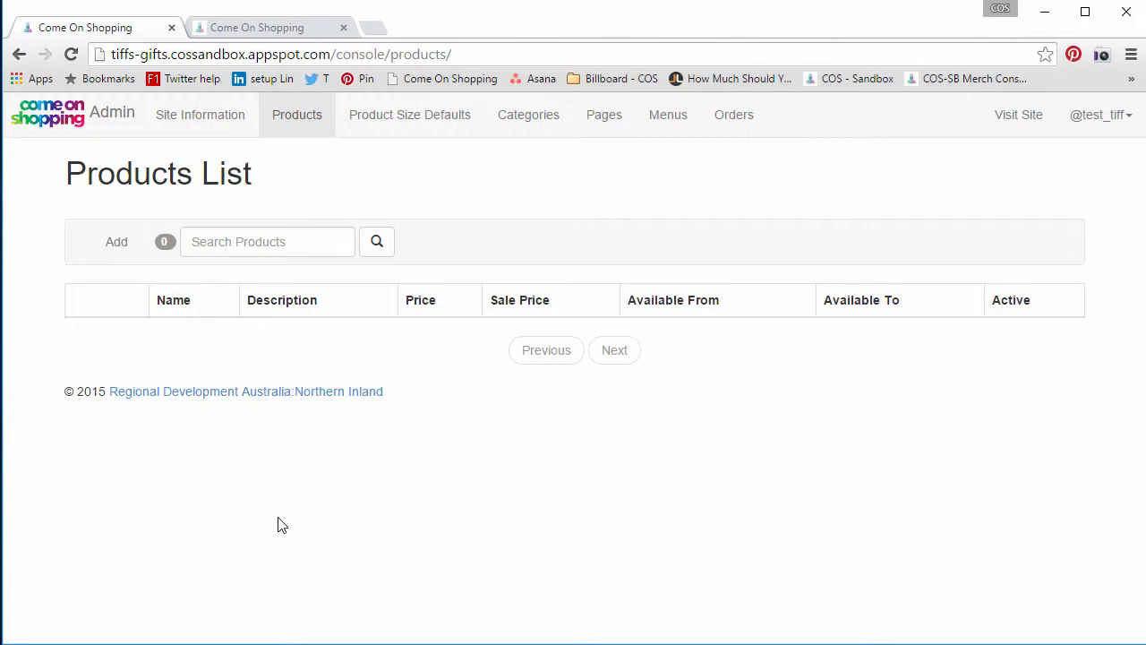
left_click(118, 246)
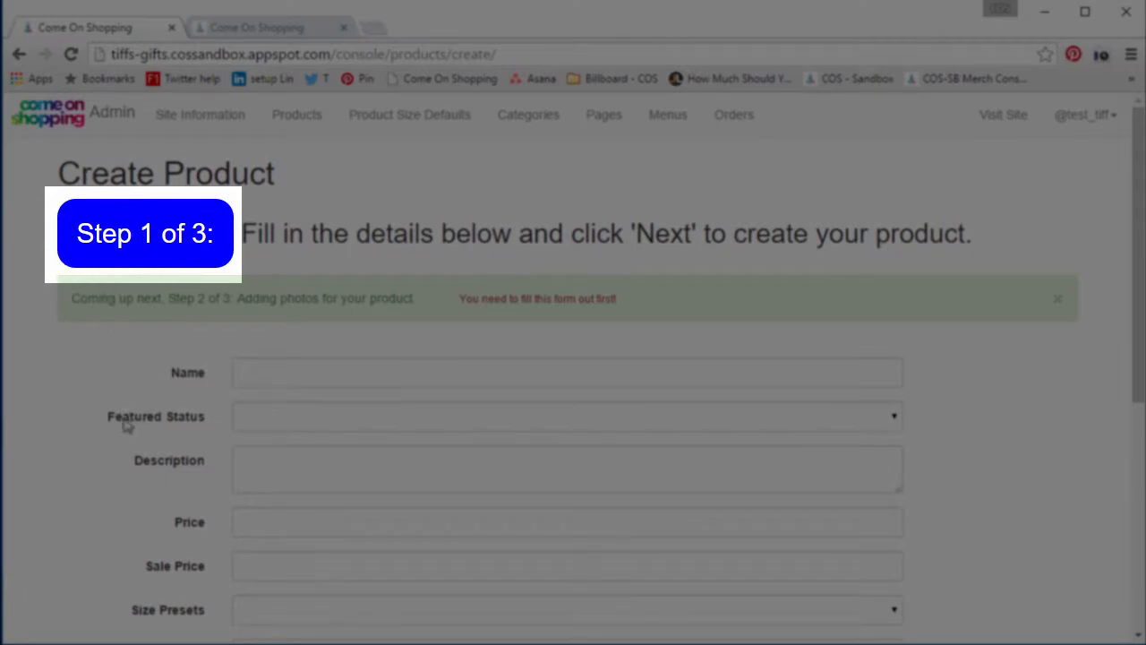
scroll(113, 537, "down", 2)
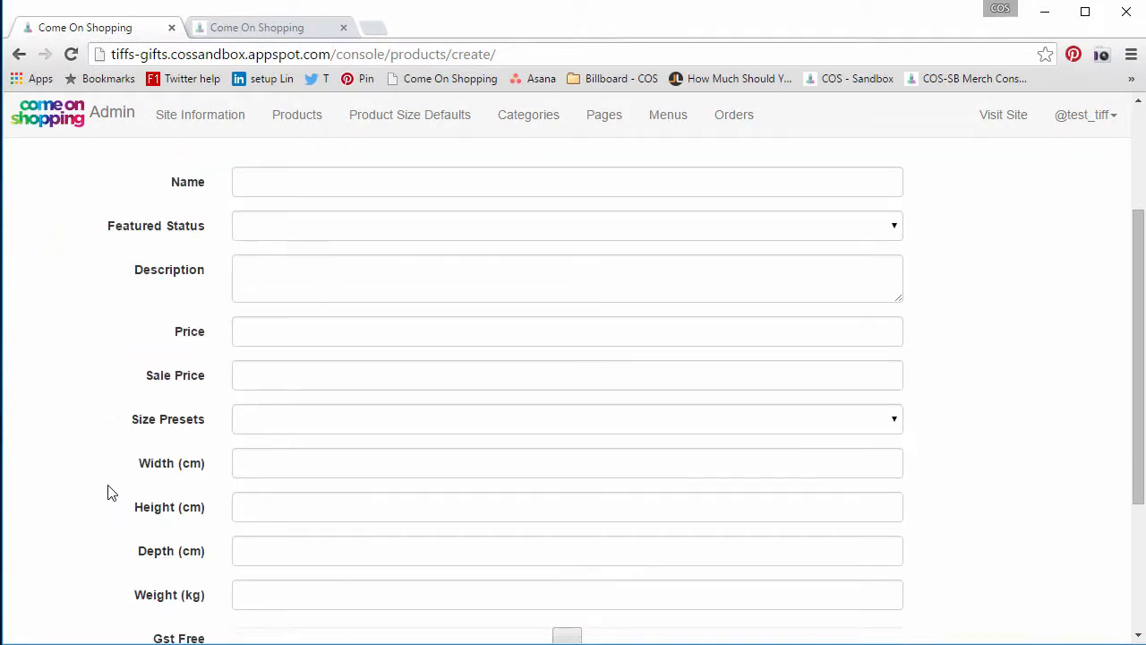
scroll(107, 532, "up", 1)
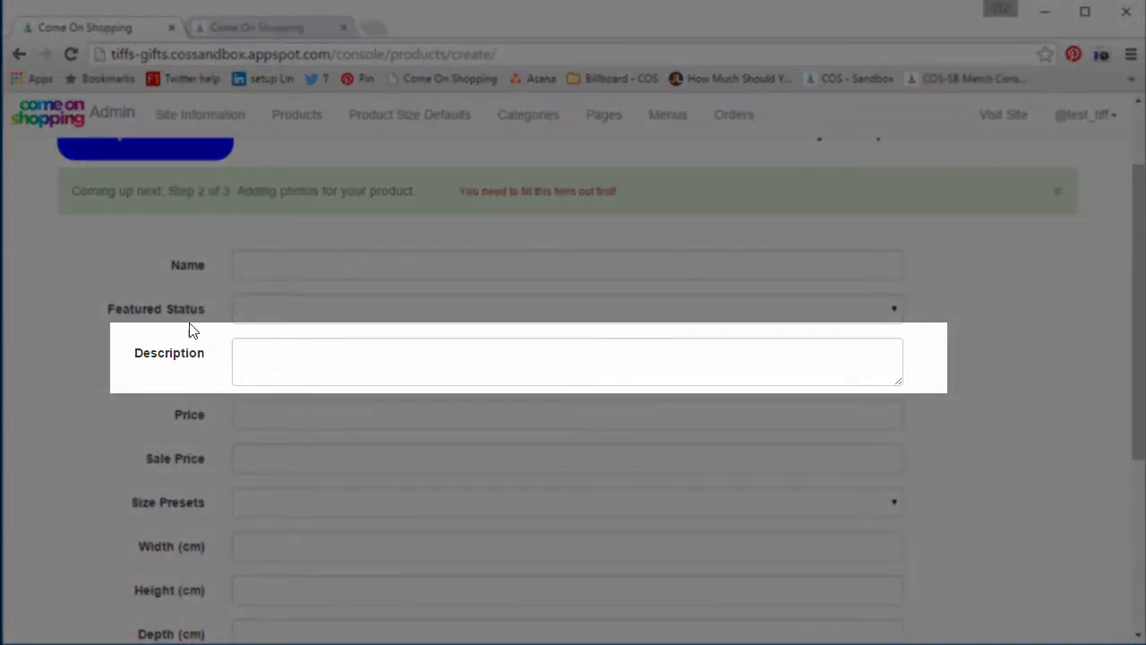
Copy the title "Sapphire Ring - Silver" from the Notepad notes into the product's Name field
left_click(263, 264)
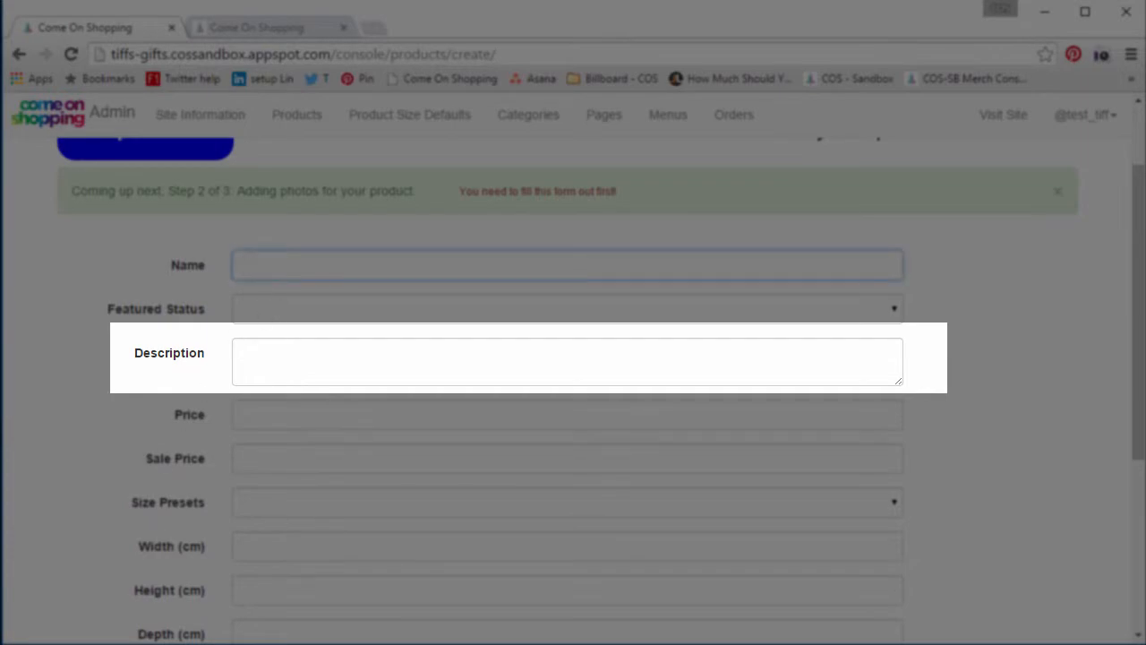
key("alt+Tab")
left_click_drag(403, 269, 438, 359)
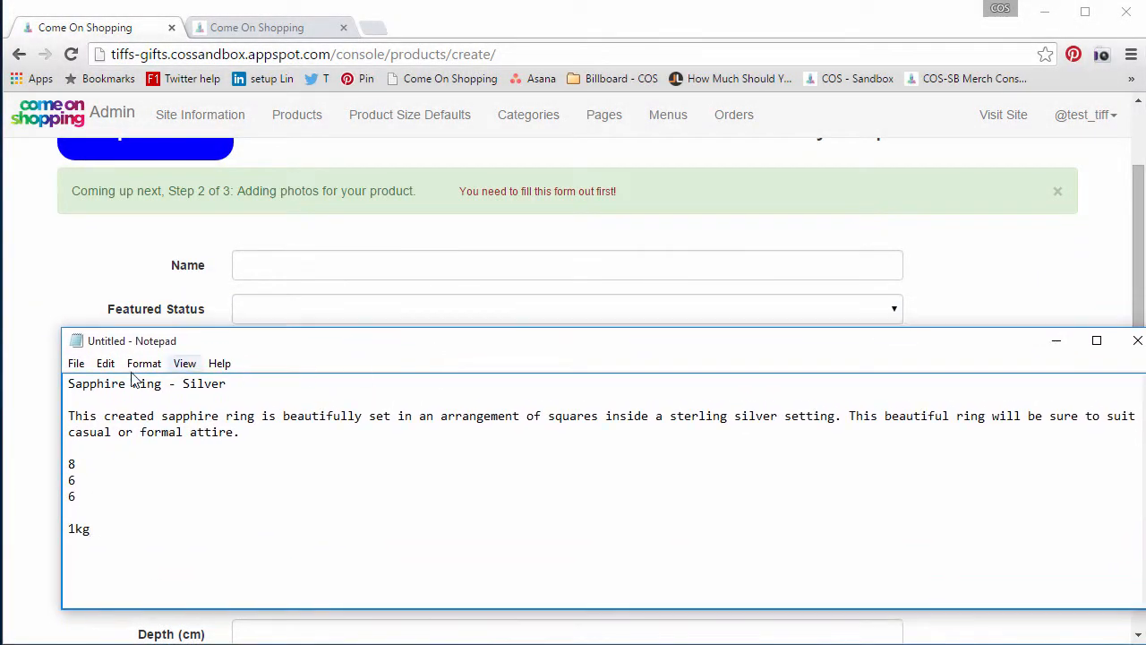
left_click_drag(227, 383, 55, 376)
key("ctrl+c")
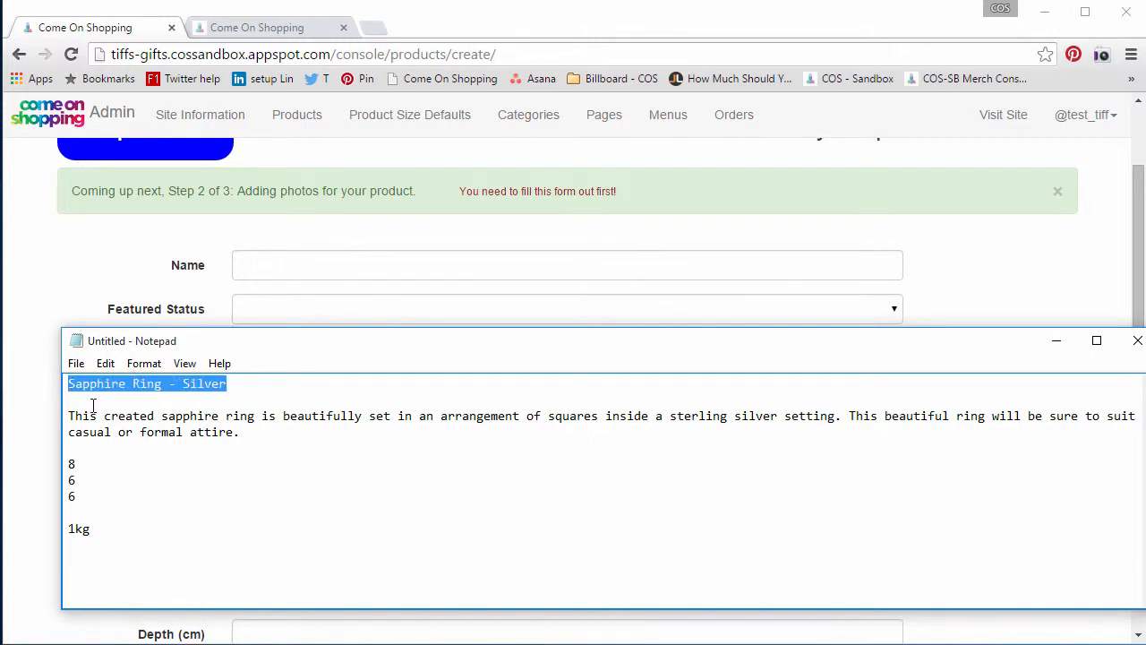
left_click(263, 266)
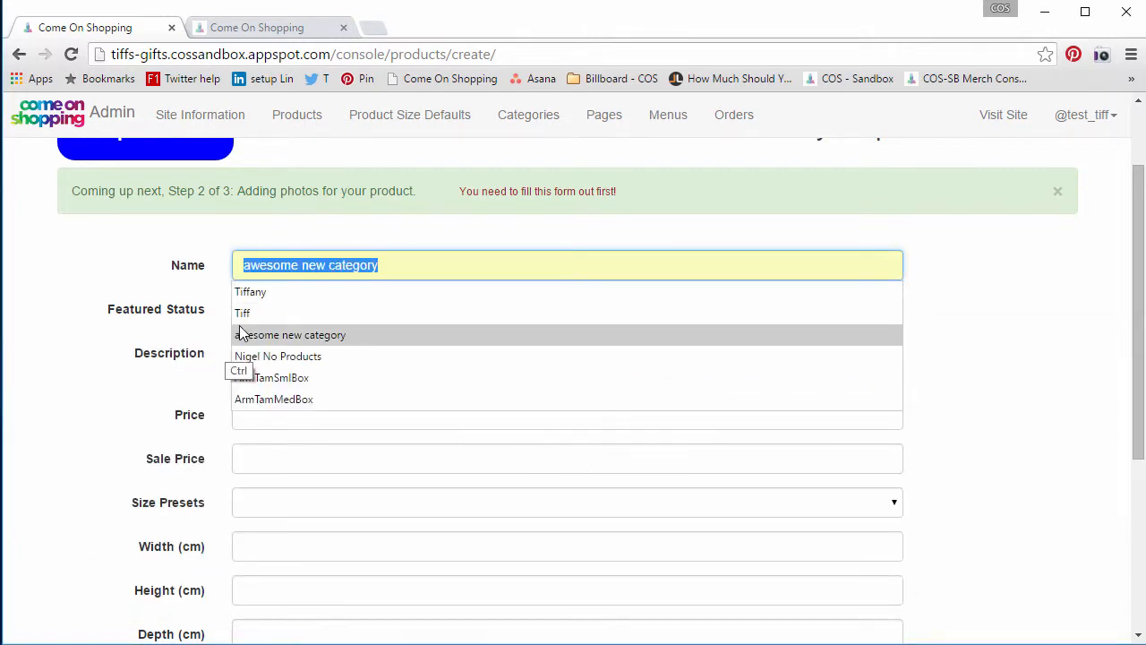
key("ctrl+v")
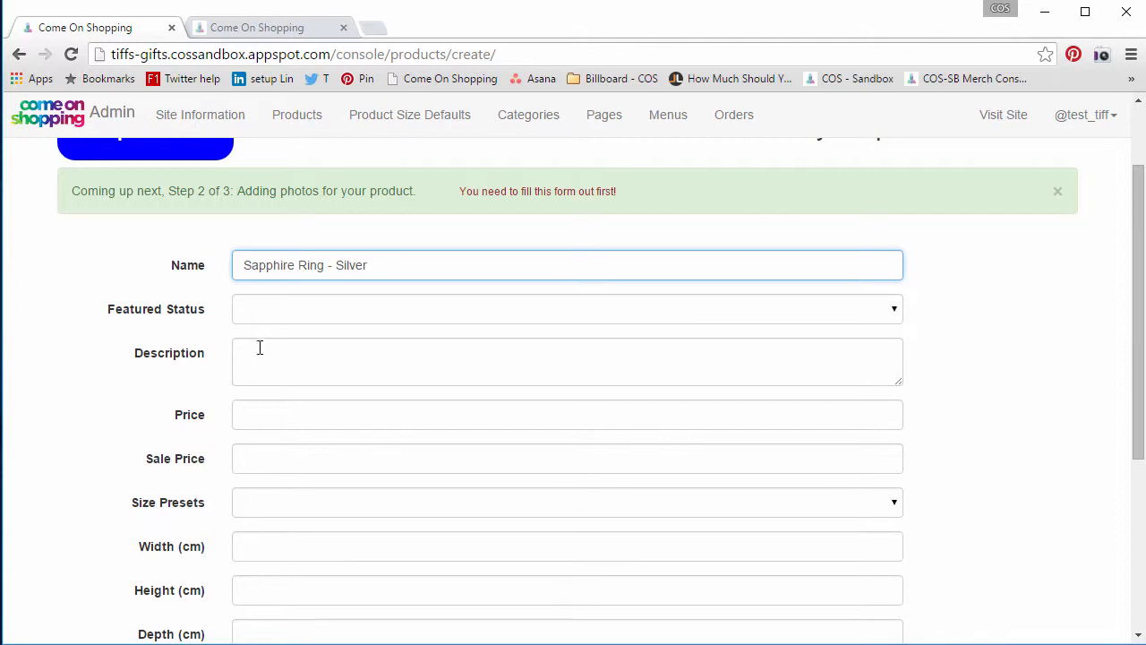
left_click(261, 351)
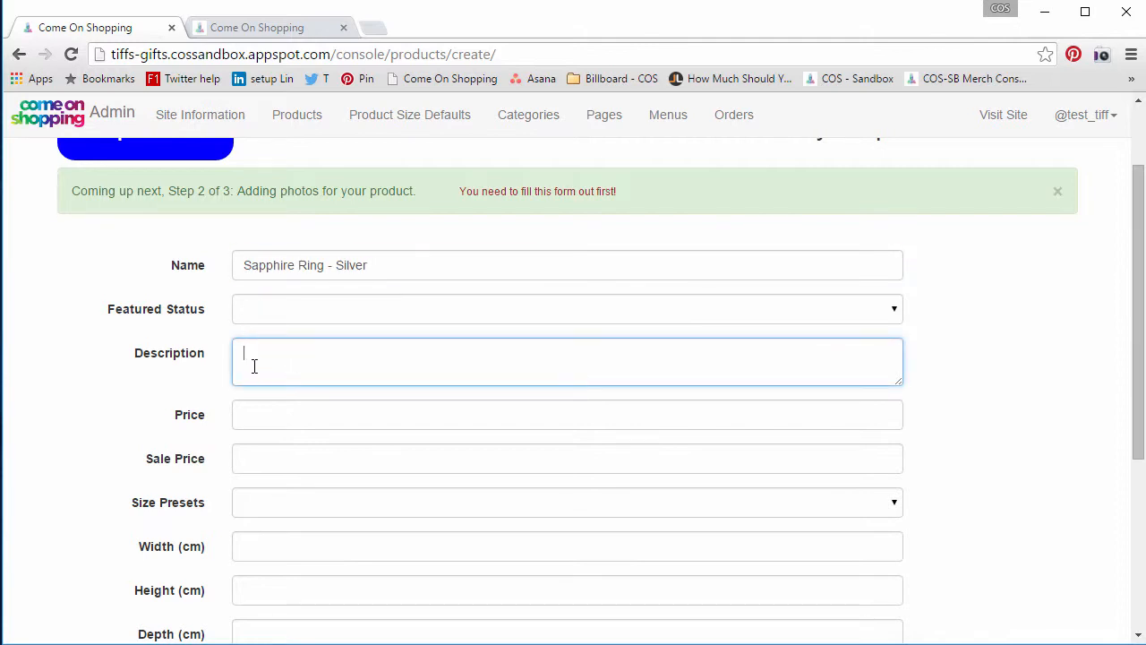
left_click(292, 314)
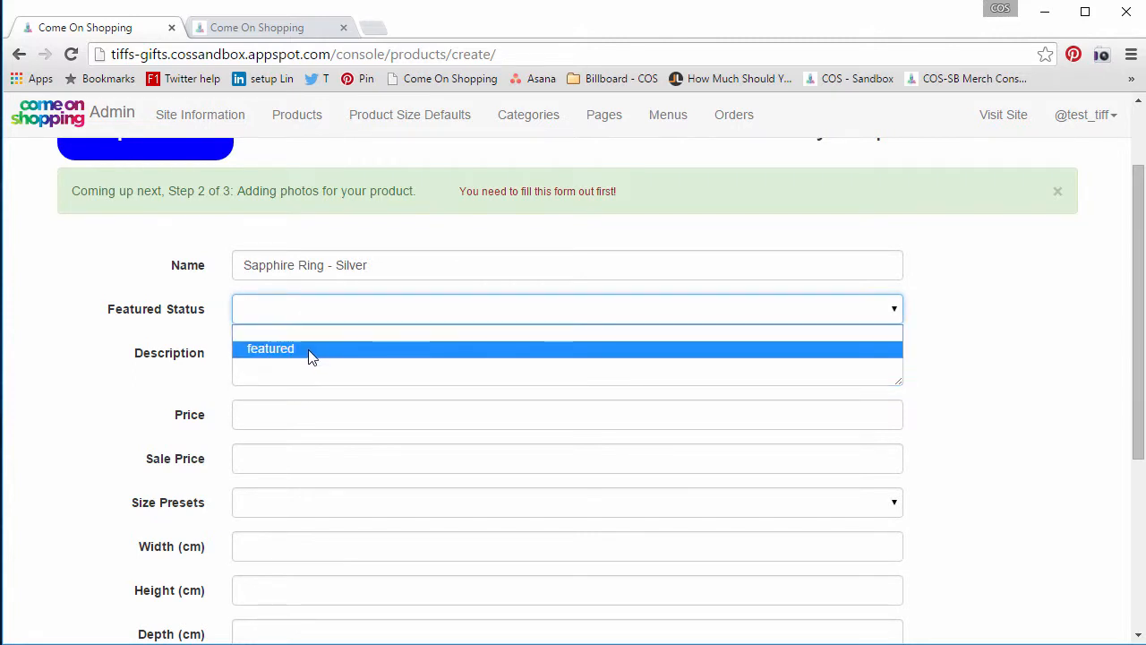
left_click(312, 336)
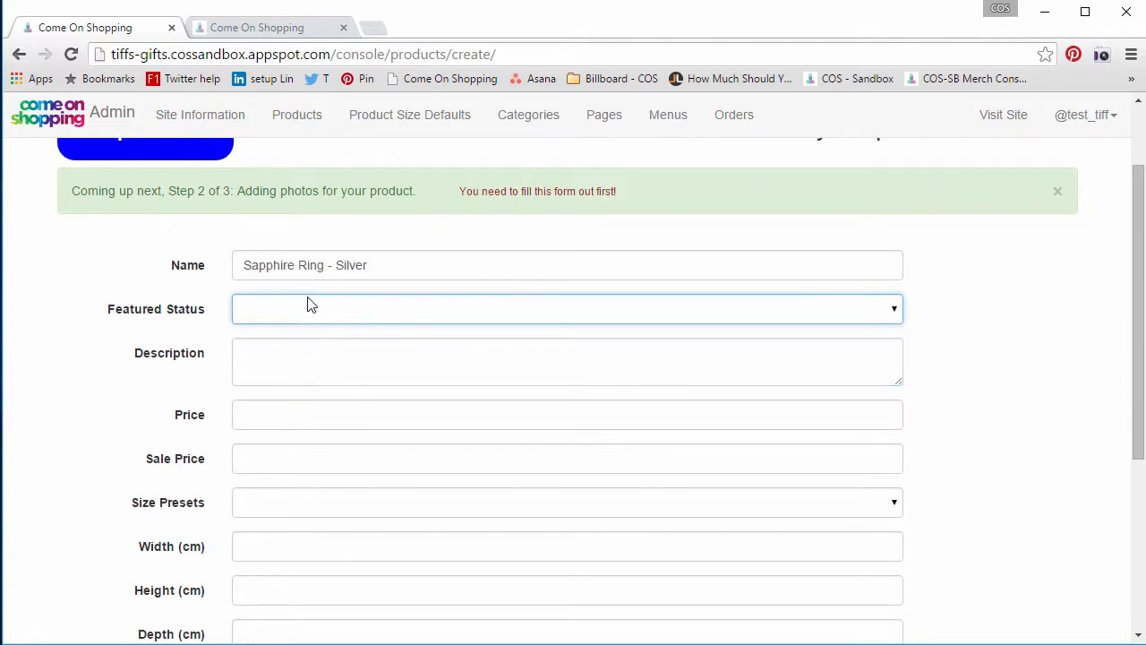
Copy the two-sentence paragraph about the sapphire ring from the Notepad notes into the product's Description field
left_click(261, 357)
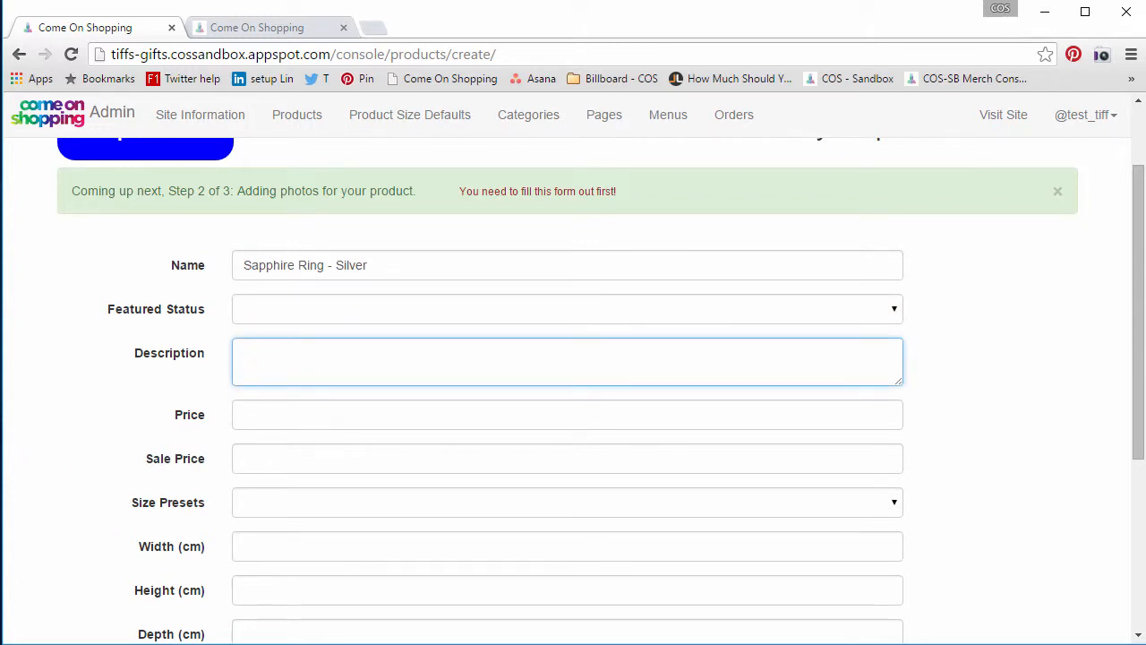
key("alt+Tab")
left_click_drag(250, 433, 68, 414)
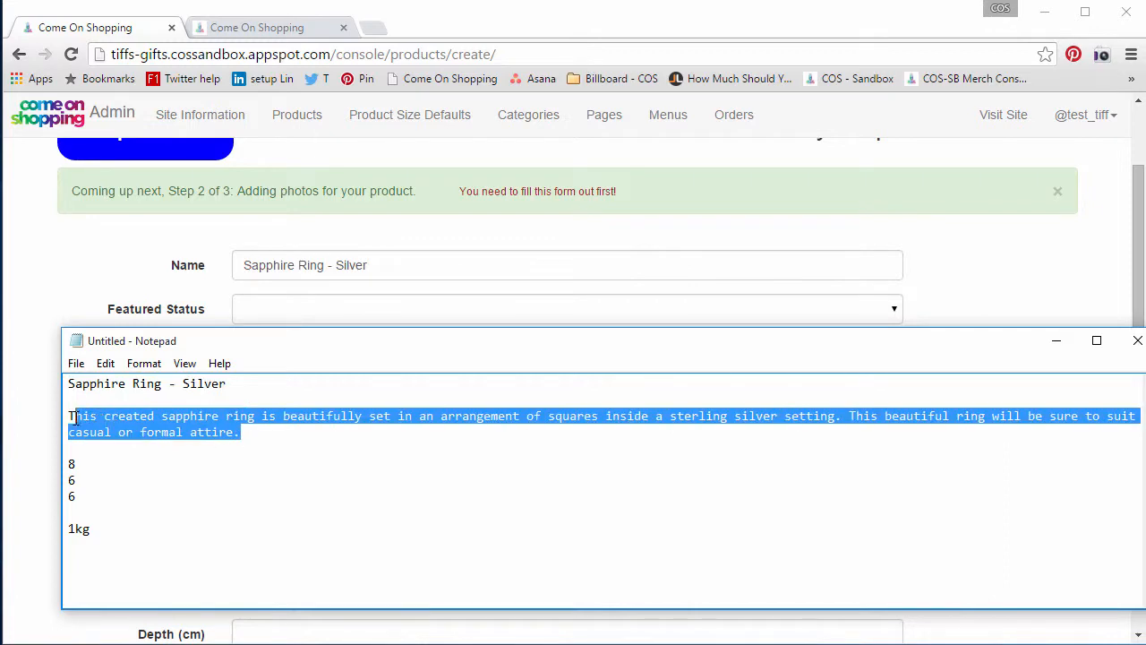
key("ctrl+c")
key("alt+Tab")
key("ctrl+v")
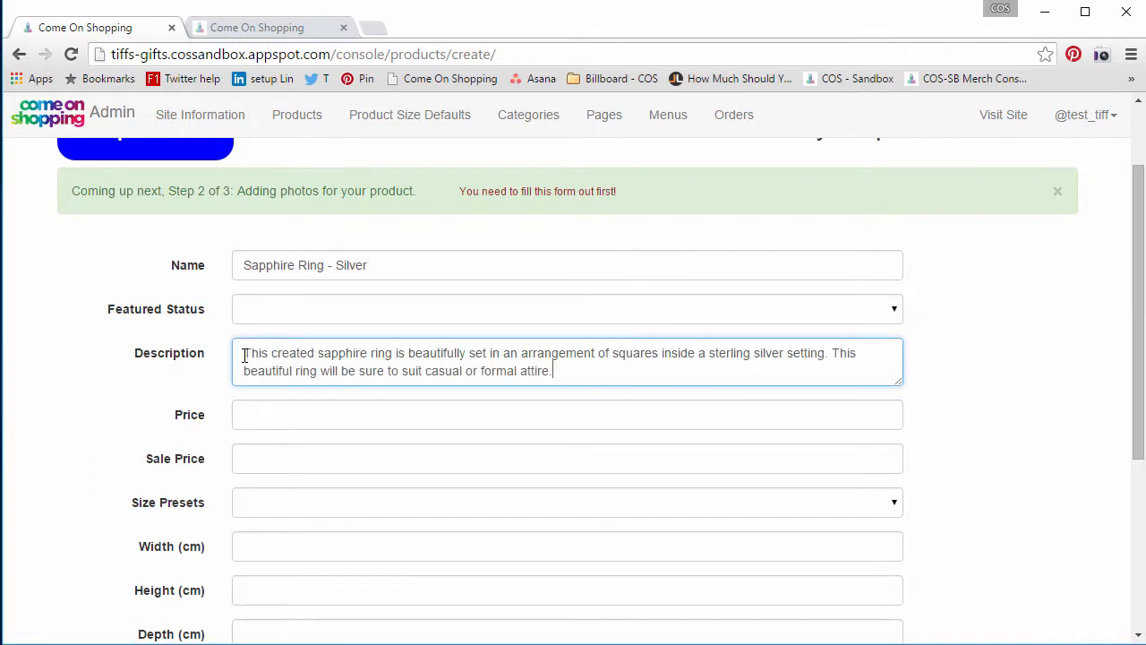
Set the product's regular price to 50.00
left_click(252, 416)
key("alt+Tab")
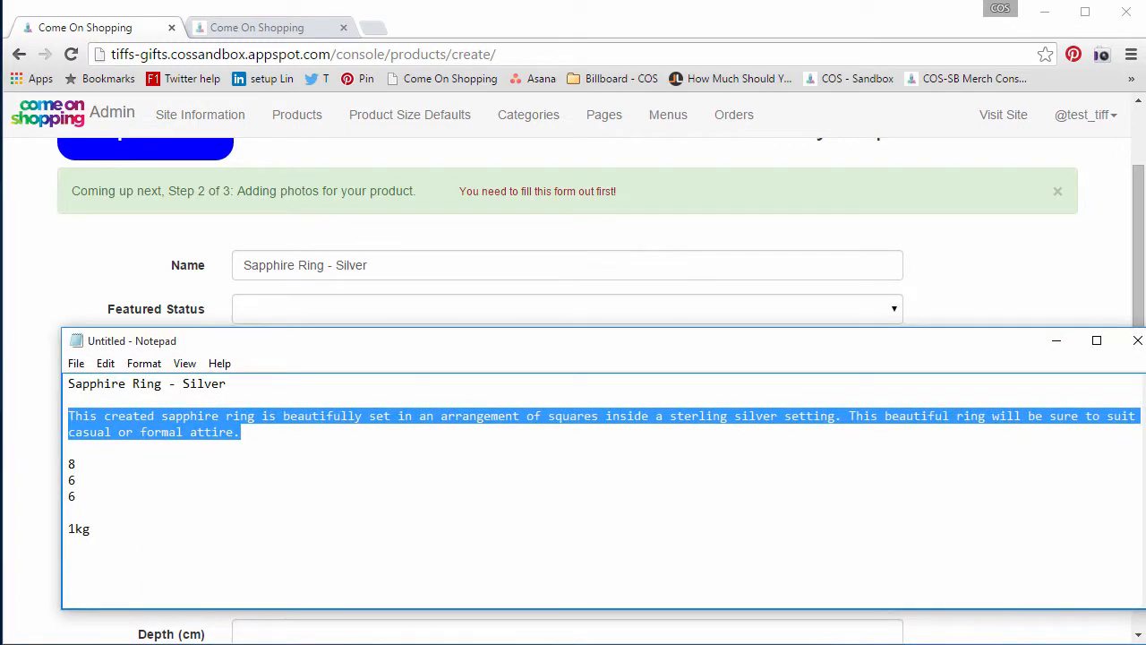
key("alt+Tab")
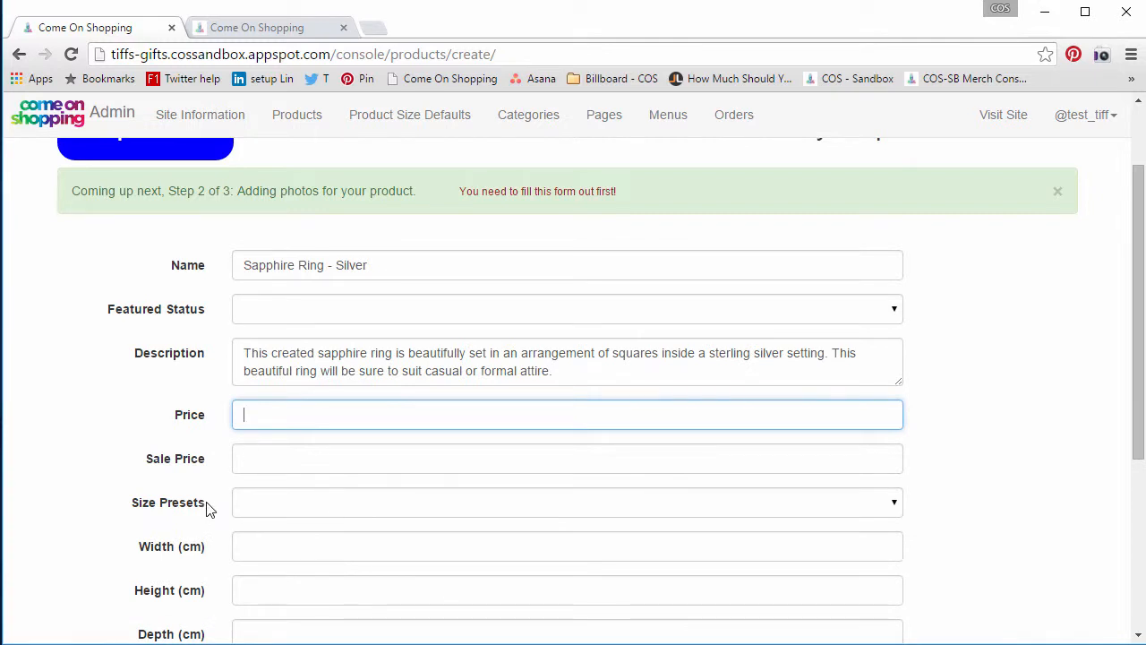
type("50.0")
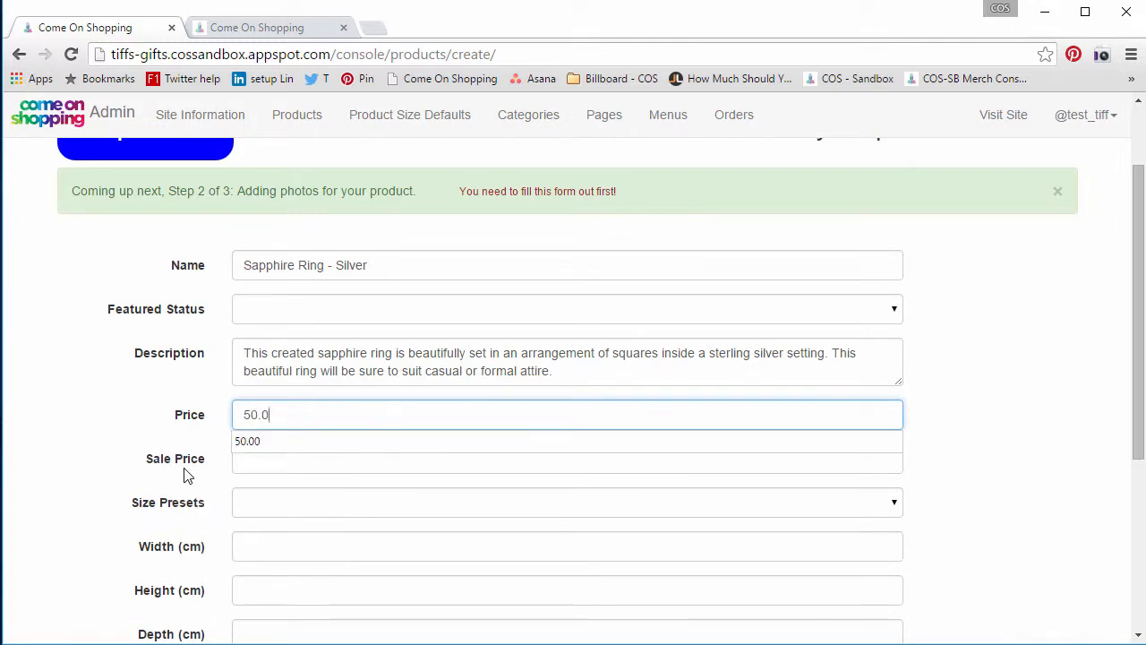
type("0")
key("Tab")
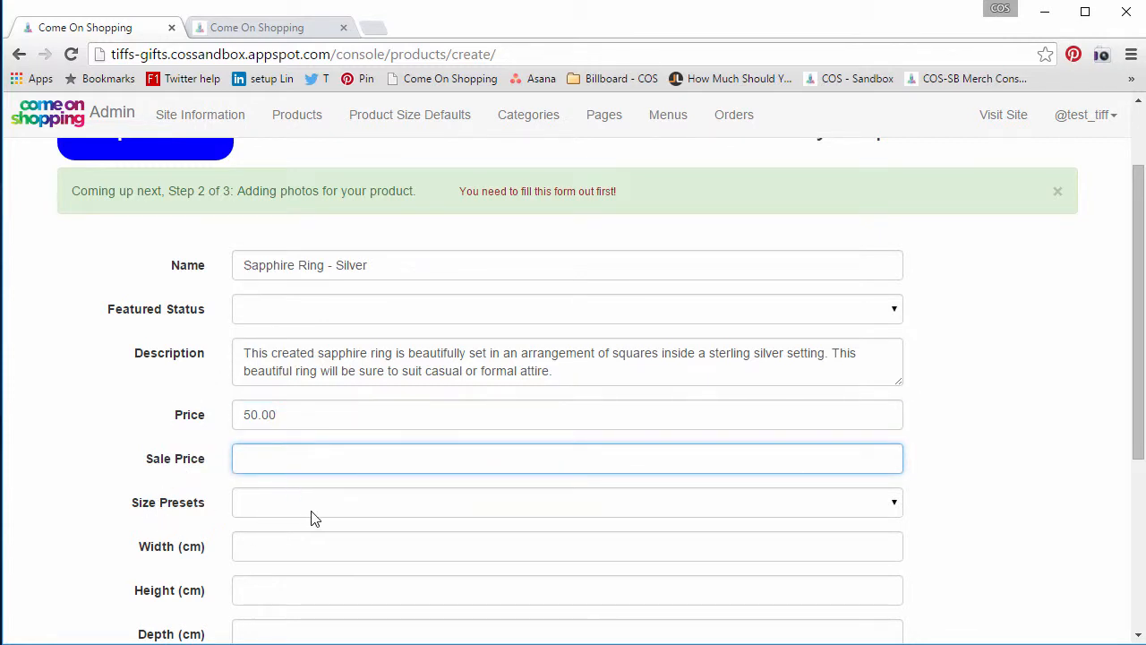
Using the Notepad notes, set the product's width to 8 cm, height to 6 cm, depth to 6 cm and weight to 1 kg
scroll(101, 538, "down", 1)
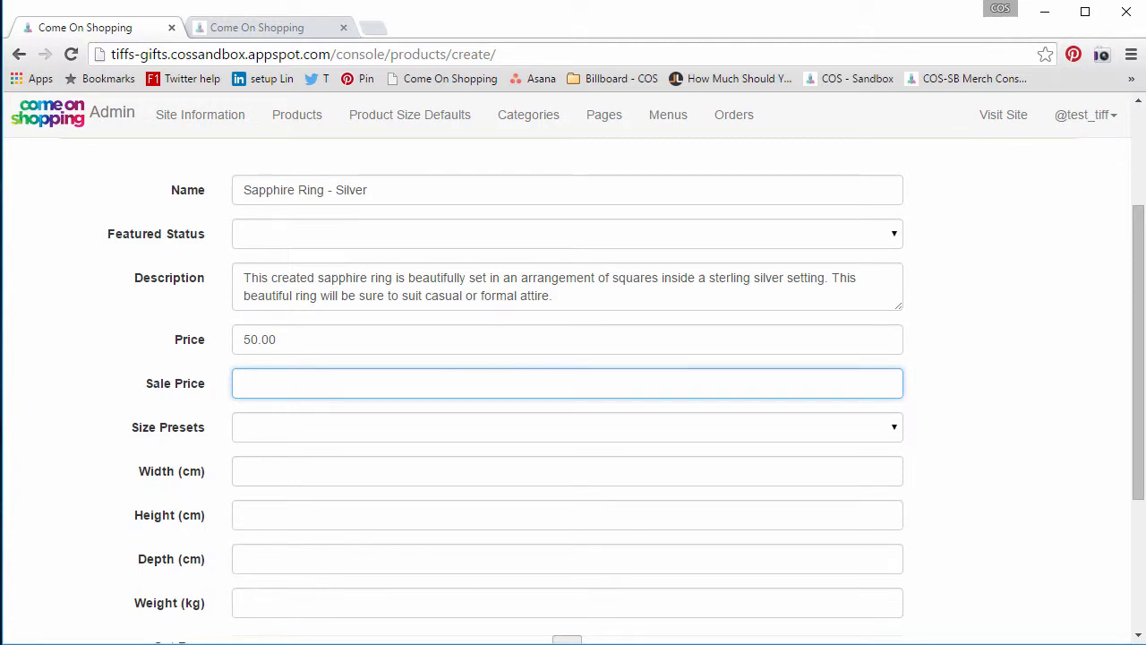
key("alt+Tab")
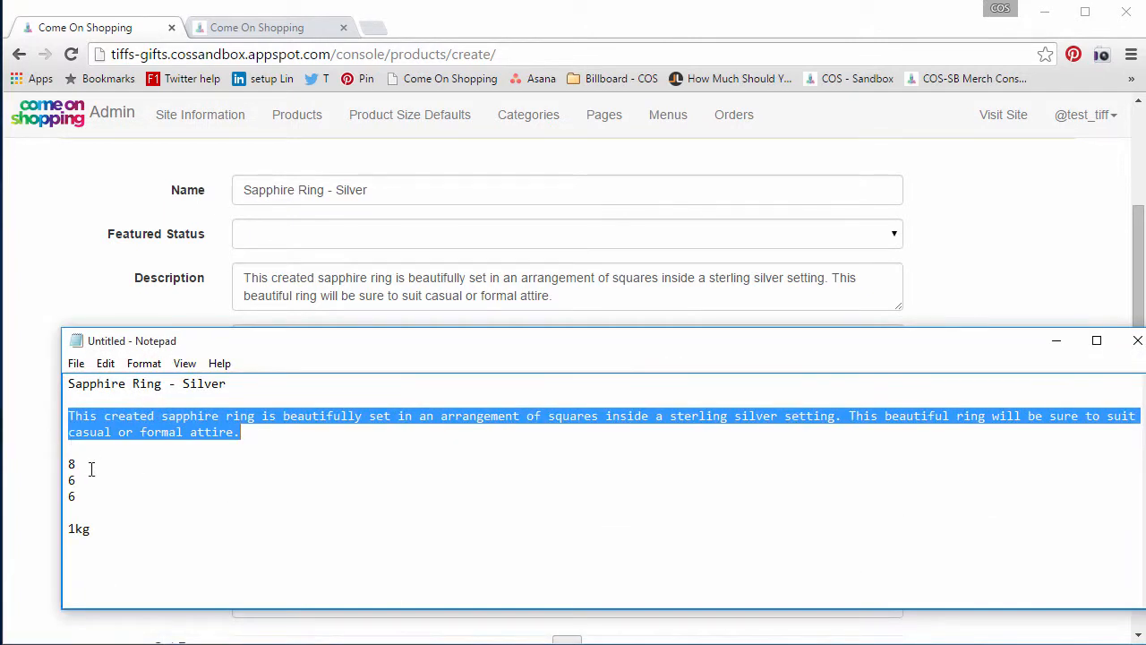
left_click(91, 469)
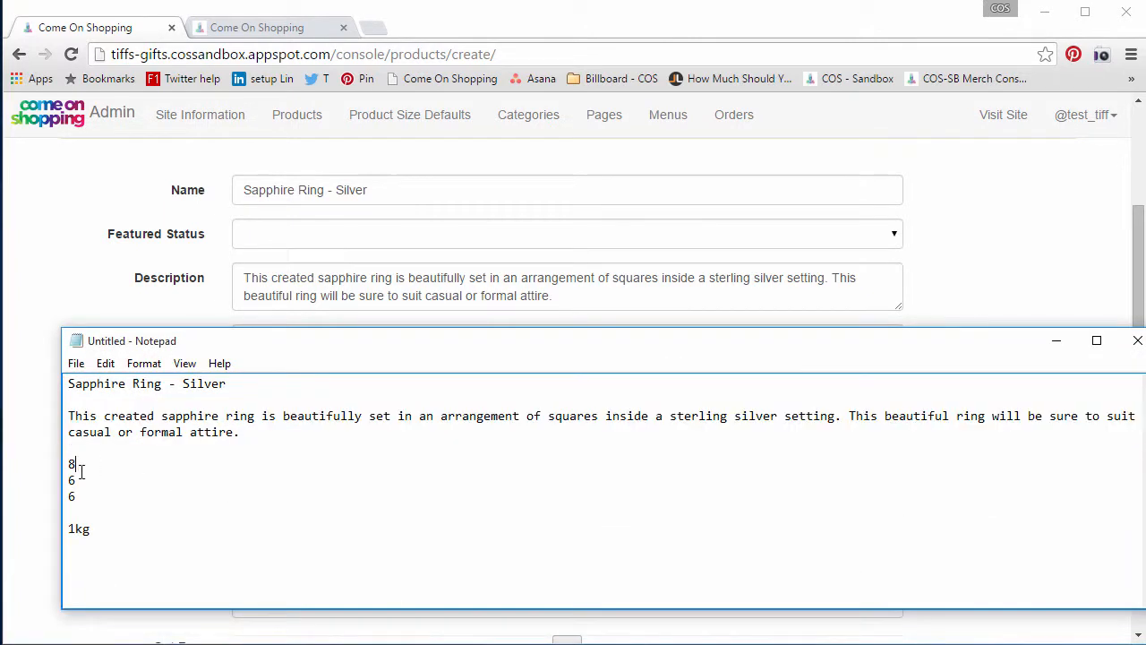
left_click(1057, 340)
left_click(279, 484)
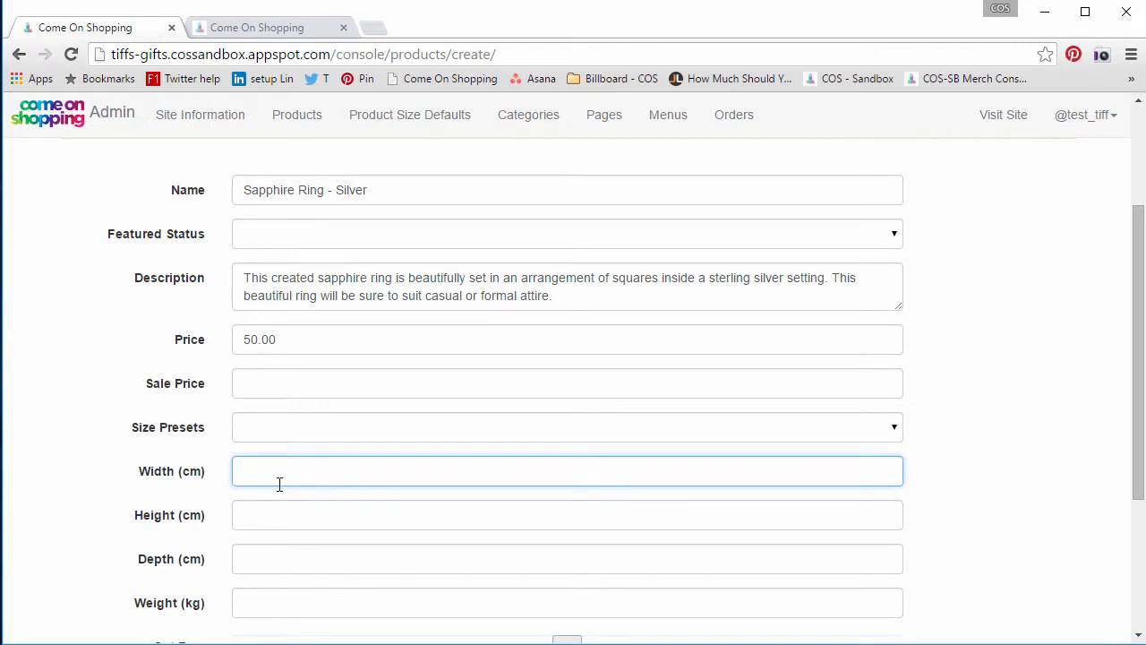
key("Tab")
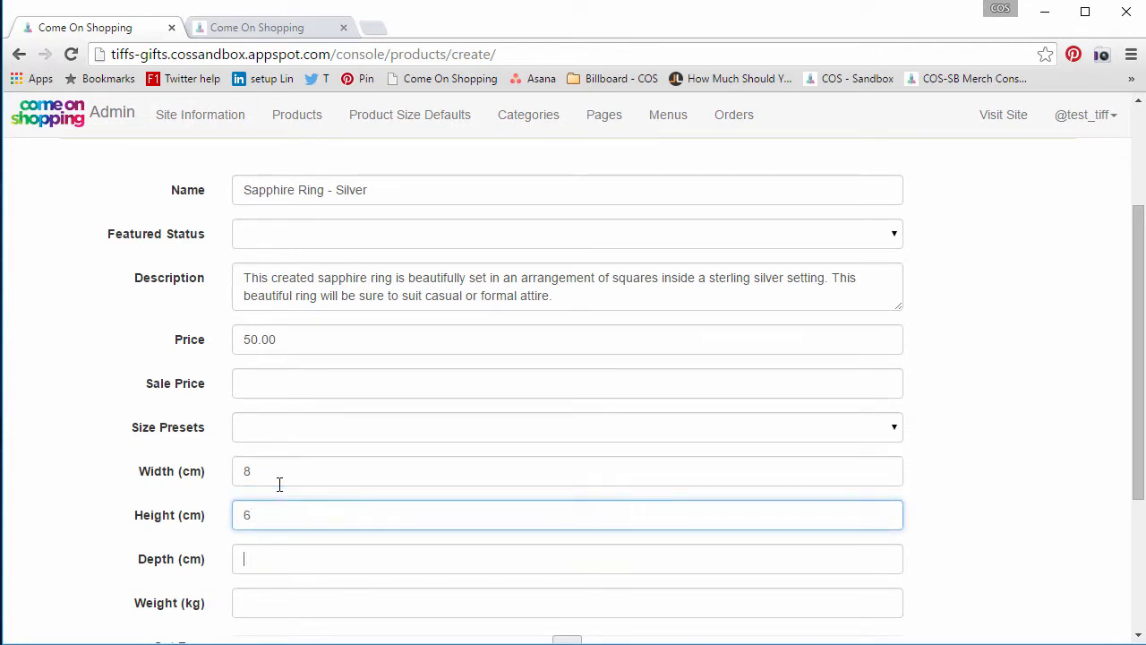
key("Tab")
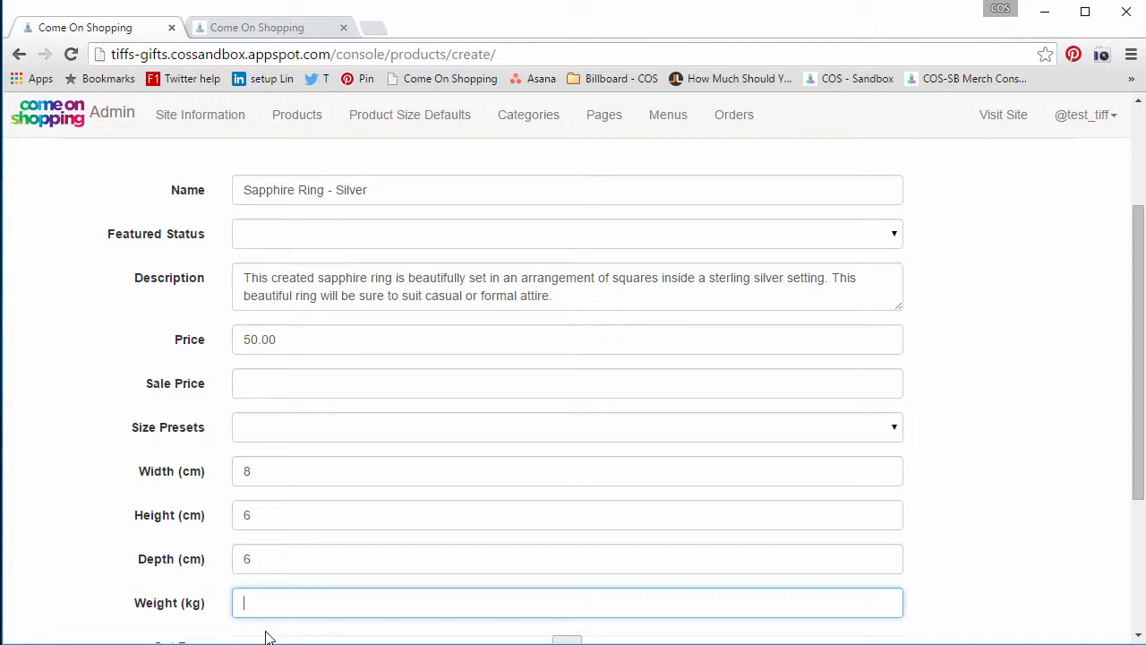
type("1")
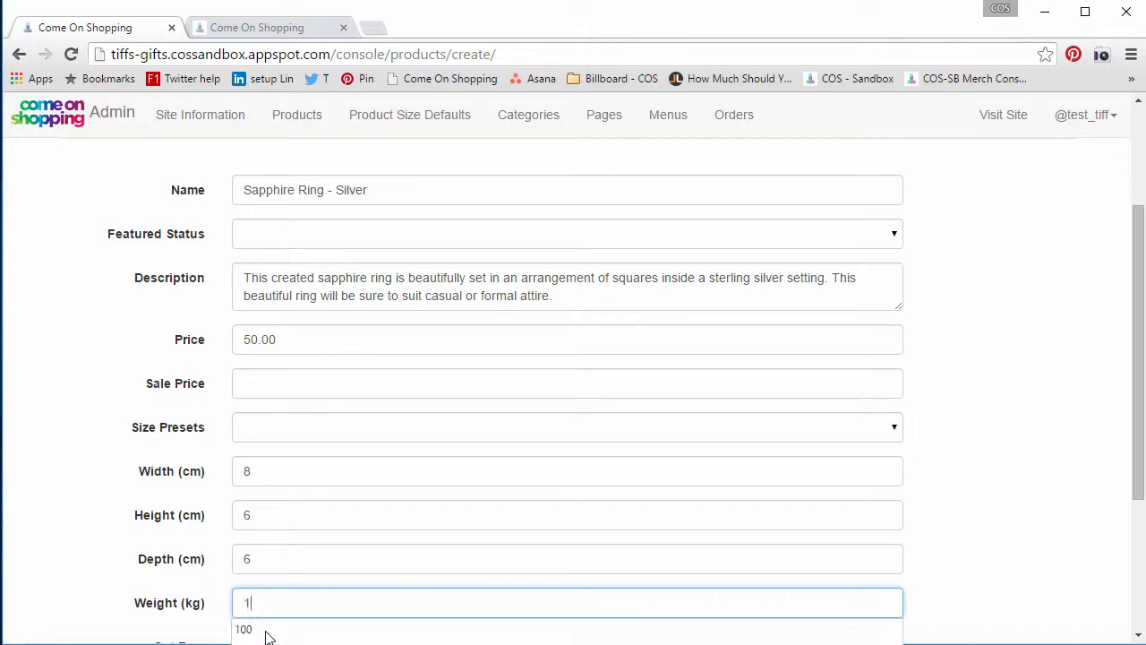
key("Tab")
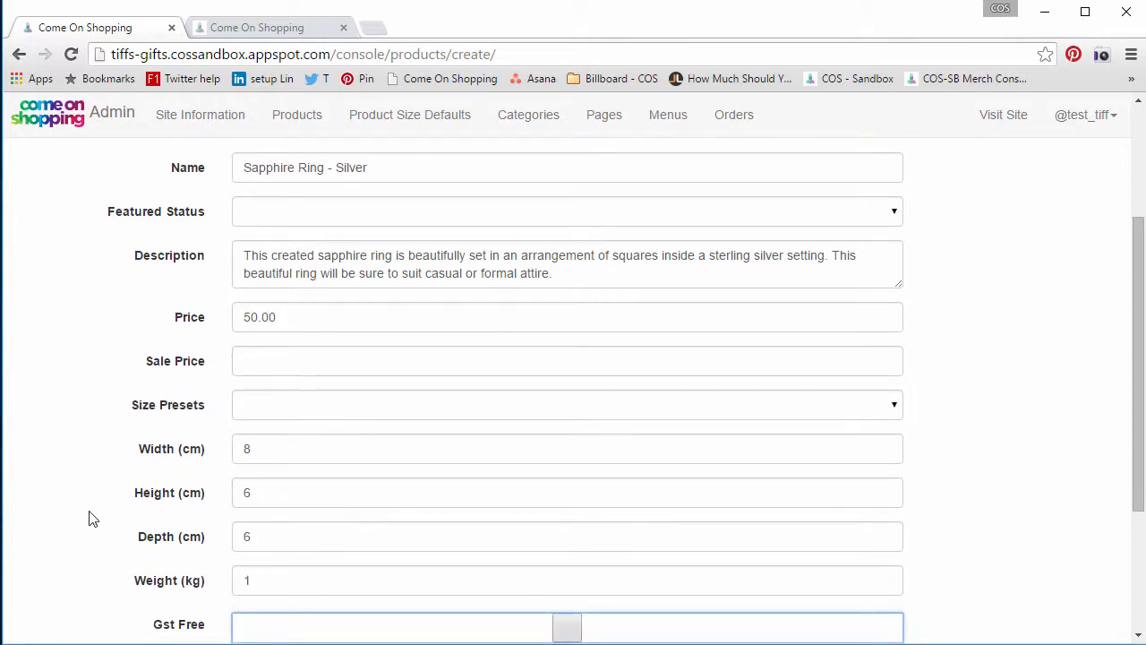
Set the product's Available From date to 21 October 2015 and mark the product as active
scroll(87, 540, "down", 1)
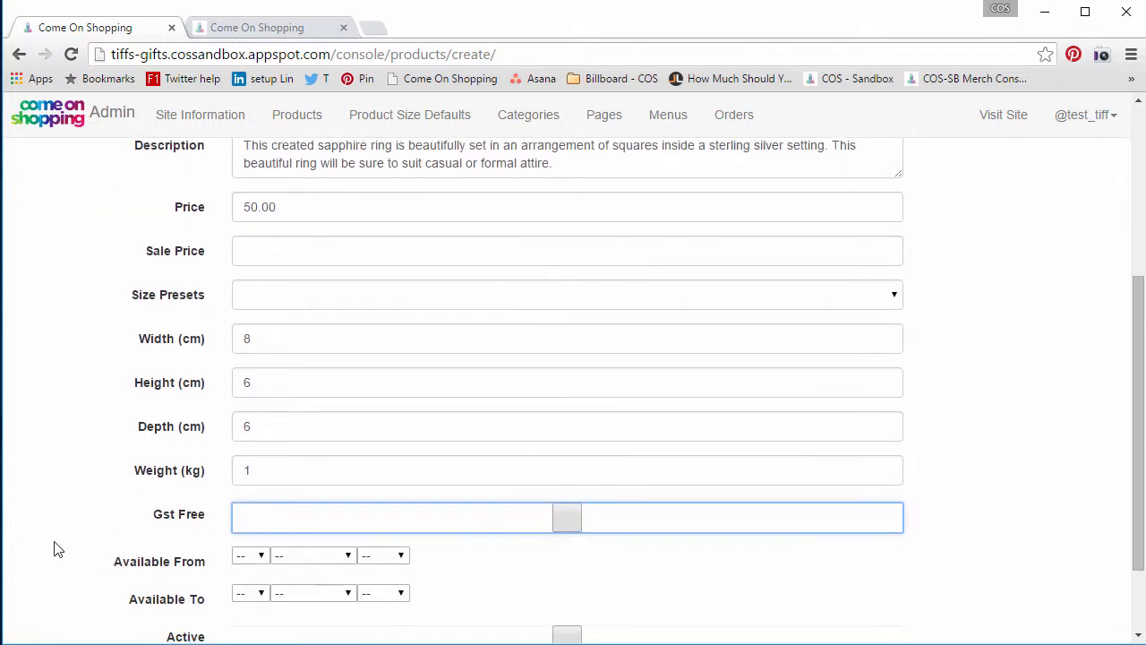
scroll(125, 532, "down", 1)
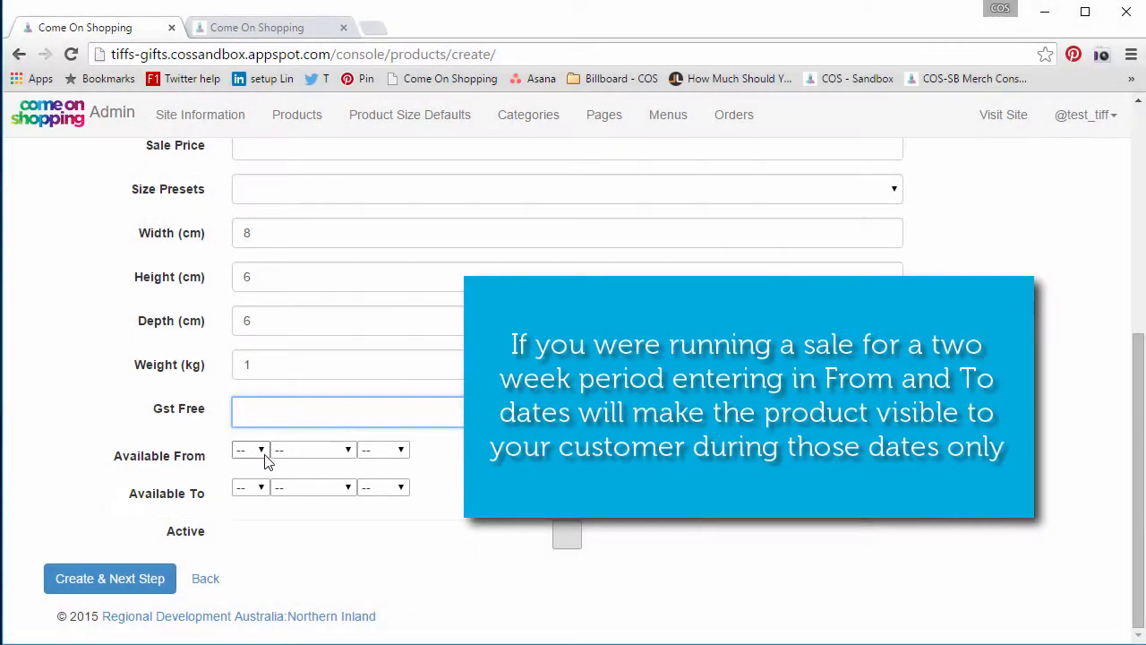
left_click(255, 451)
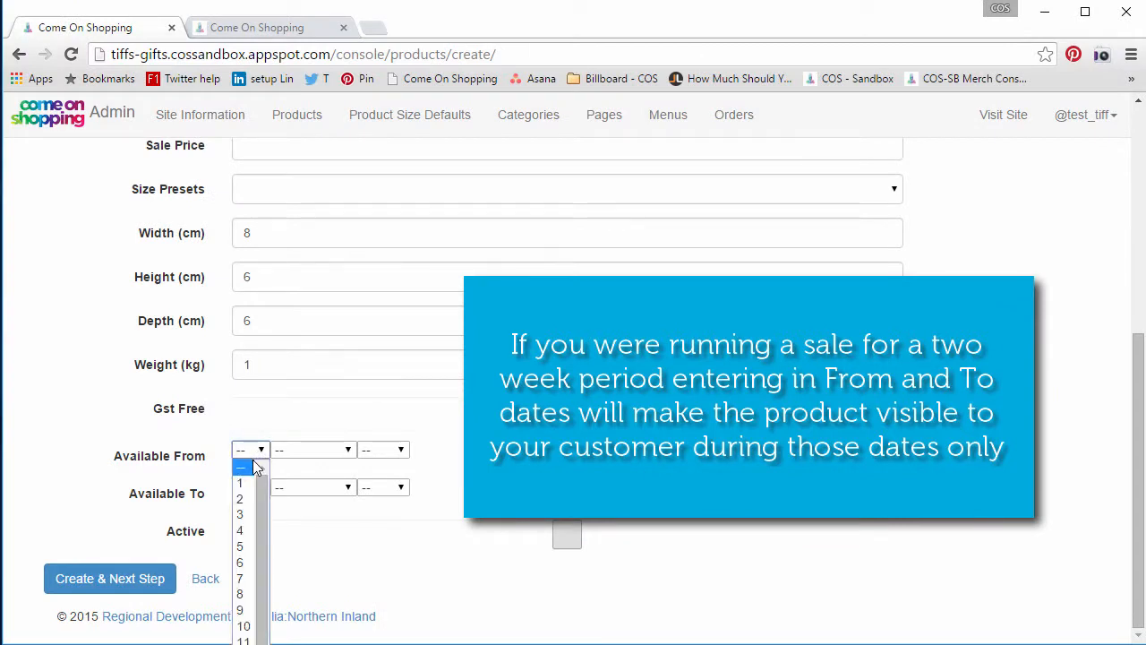
key("Down")
key("Down")
key("Down")
key("Down")
key("Down")
key("Down")
key("Down")
key("Down")
key("Down")
key("Down")
key("Down")
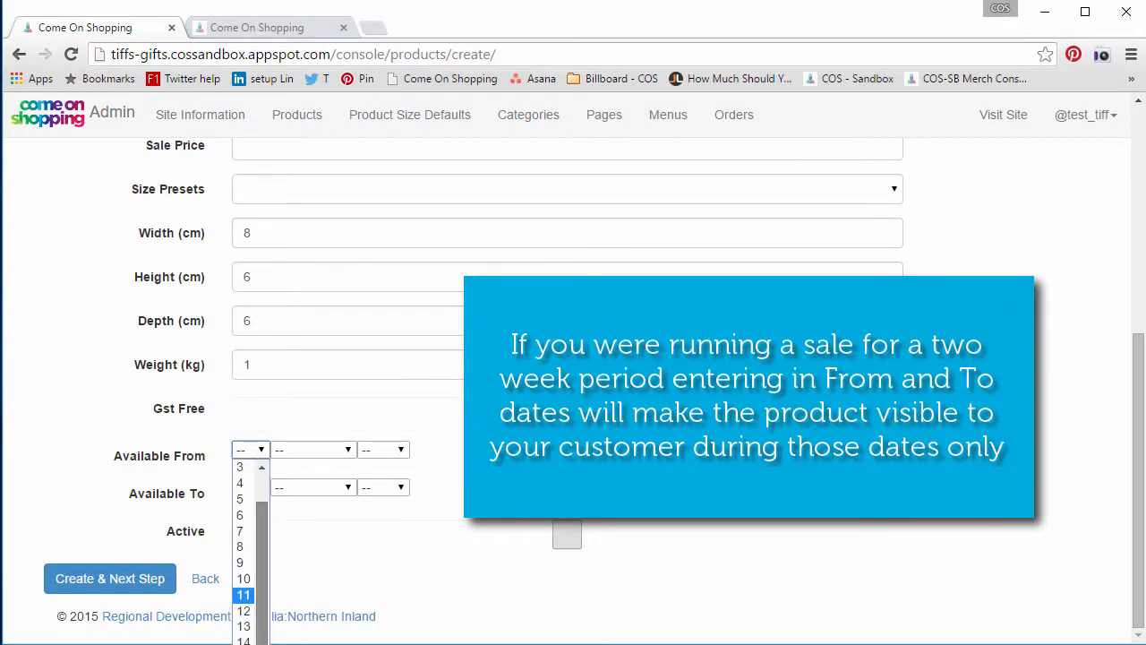
key("Down")
key("Down")
key("Down")
key("Down")
key("Down")
key("Down")
key("Down")
key("Down")
key("Down")
key("Down")
key("Return")
left_click(311, 449)
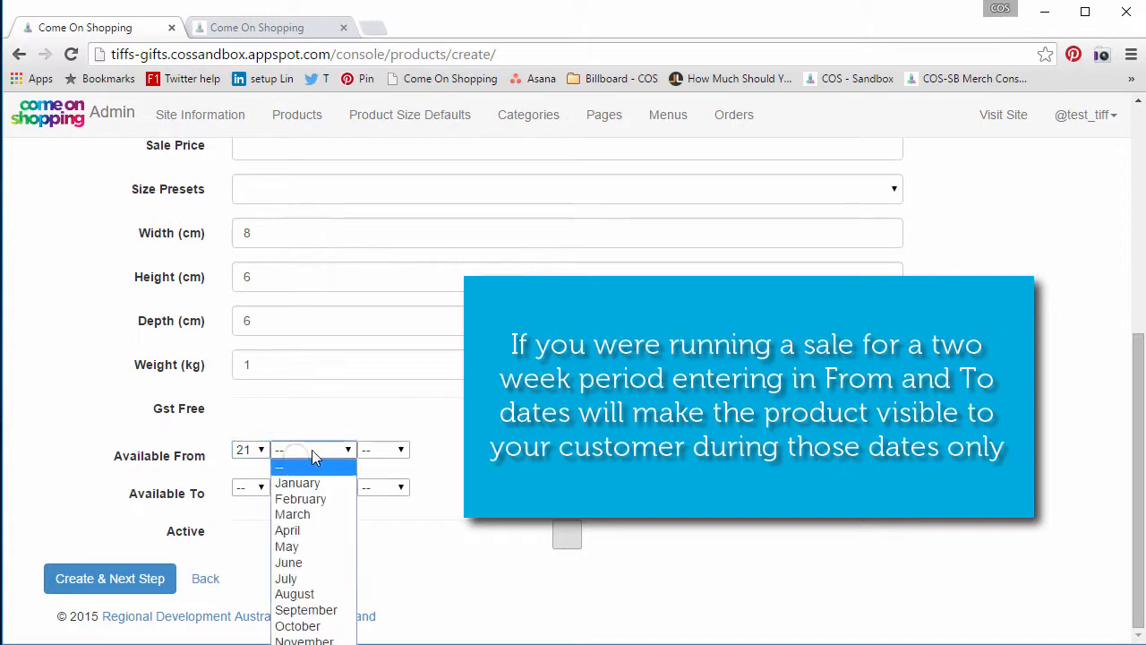
left_click(309, 626)
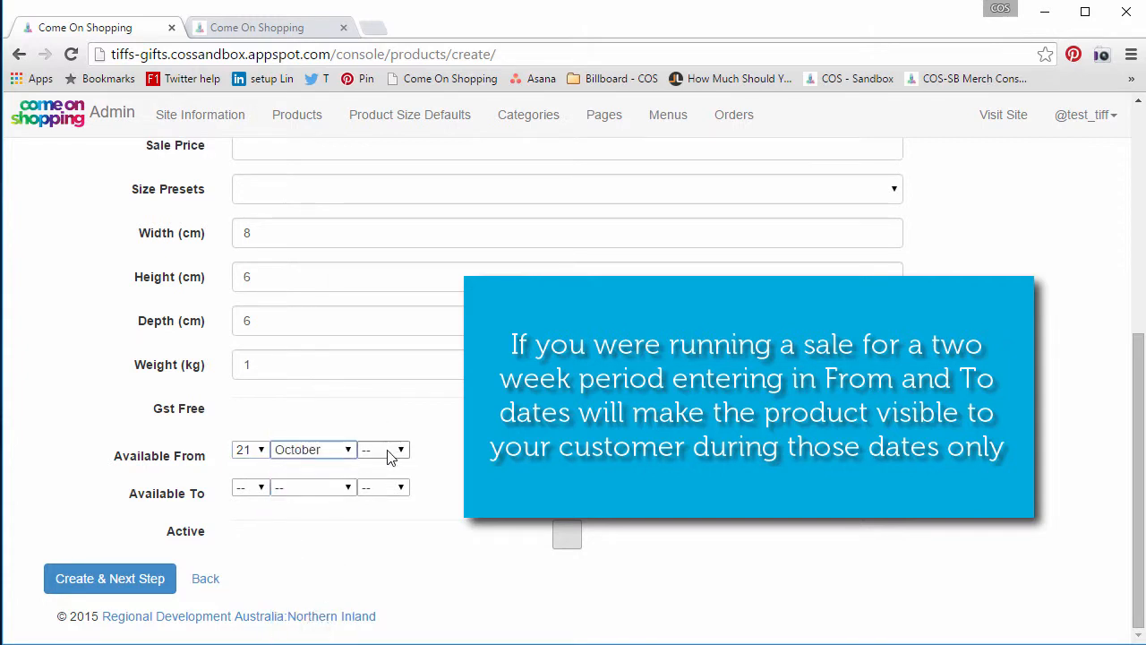
left_click(387, 450)
left_click(377, 478)
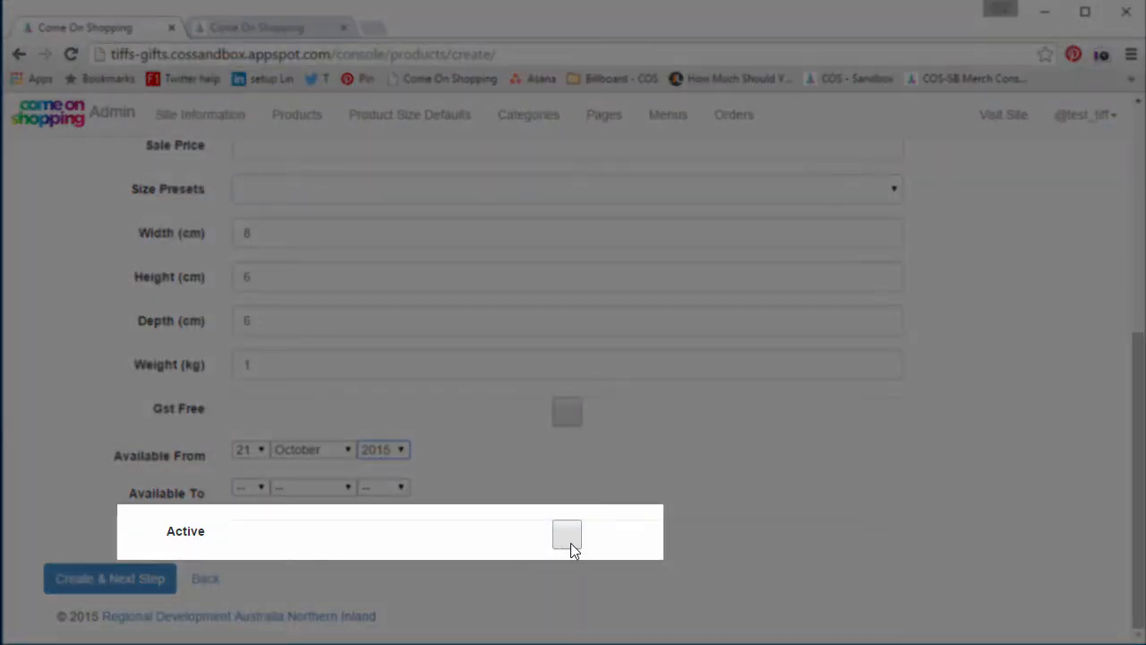
left_click(570, 537)
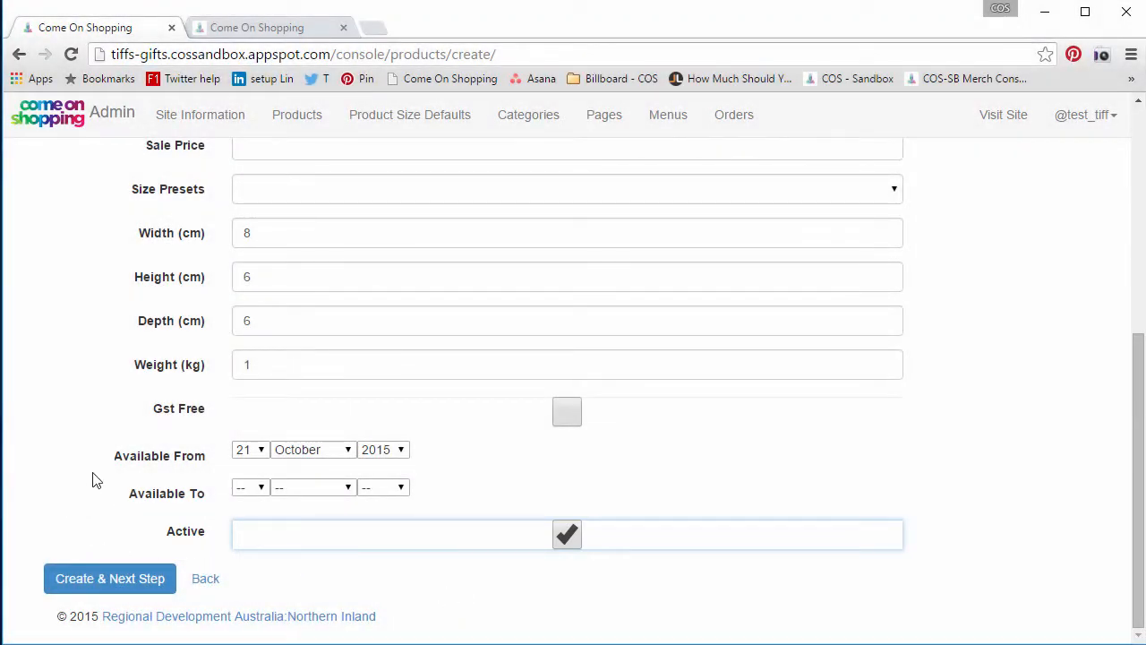
Create the Sapphire Ring - Silver product from the completed details and continue to its photo upload step
scroll(77, 540, "up", 4)
scroll(79, 595, "down", 5)
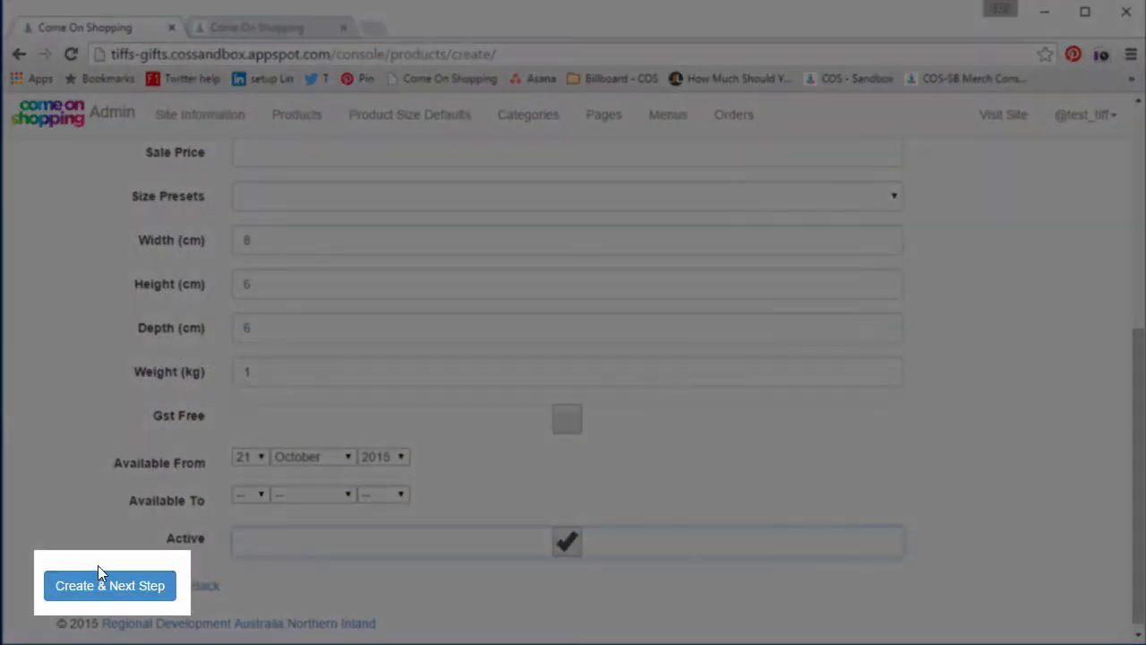
left_click(116, 589)
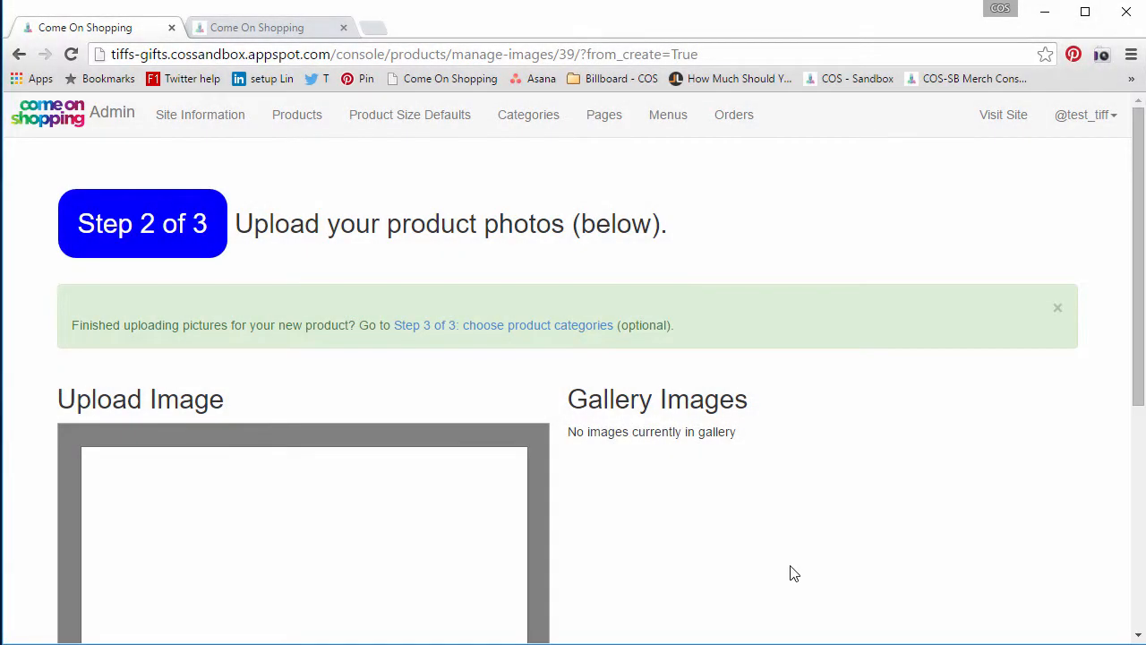
Look over the product photo page, examining the image preview area, file and crop controls, gallery and available images
scroll(739, 621, "down", 3)
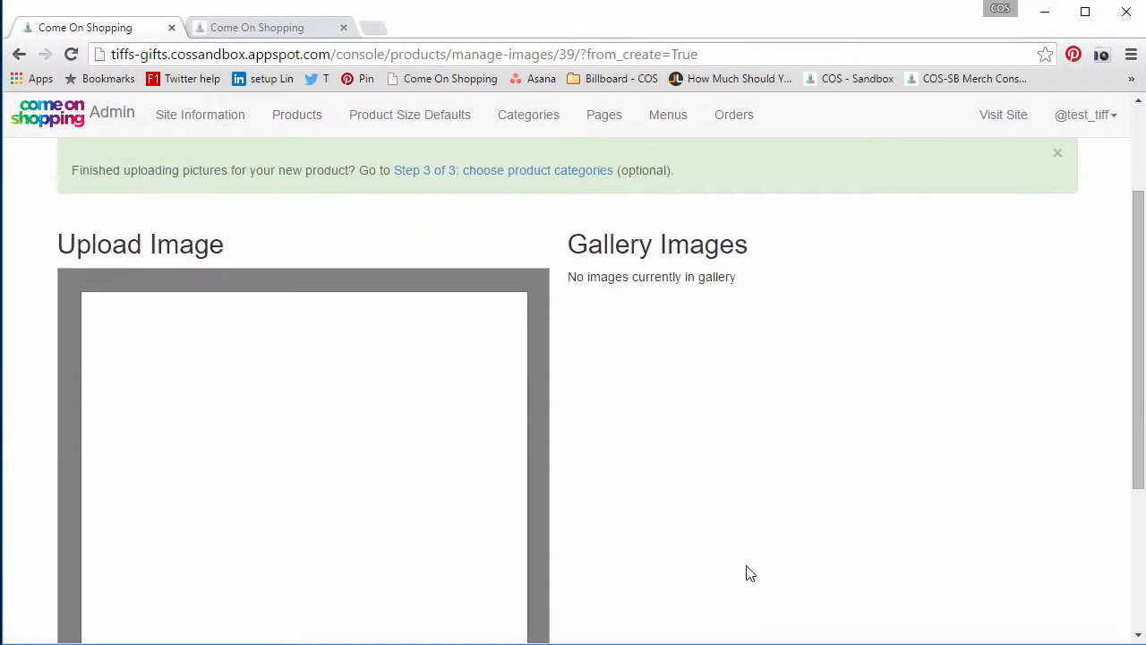
scroll(753, 538, "down", 2)
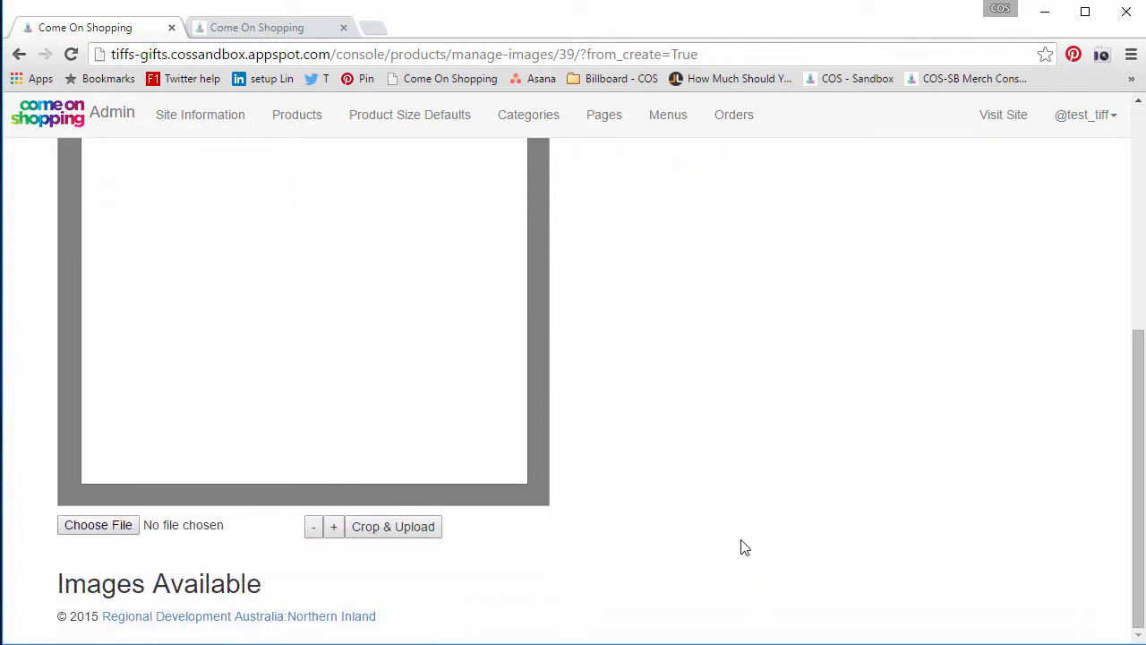
scroll(741, 547, "up", 5)
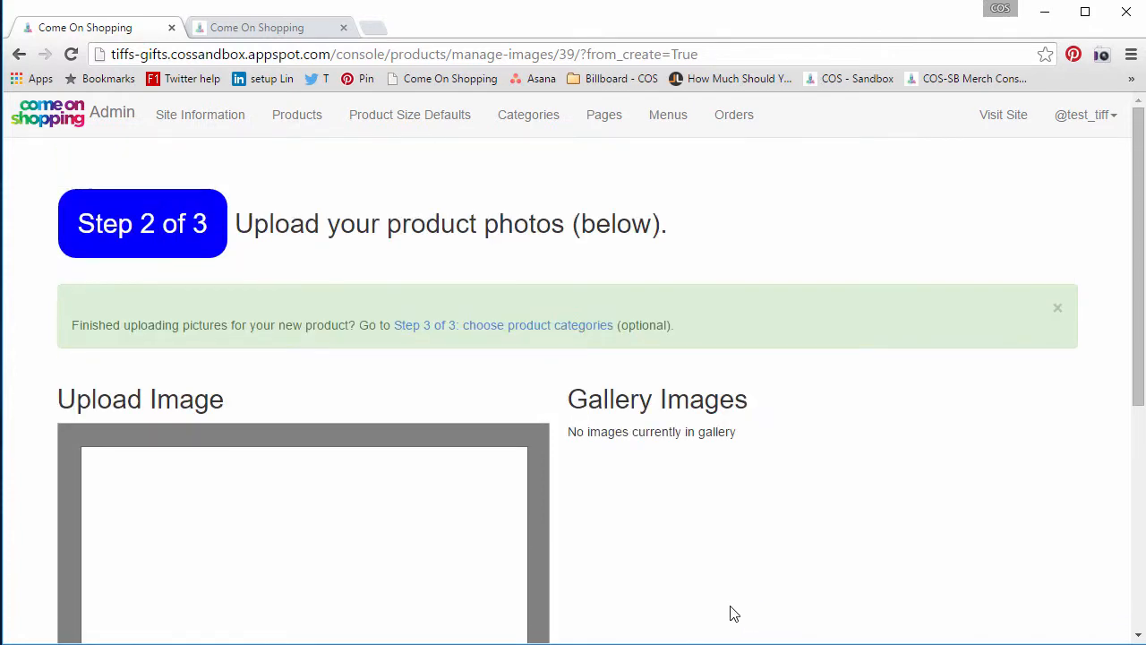
scroll(730, 614, "down", 2)
scroll(725, 555, "down", 3)
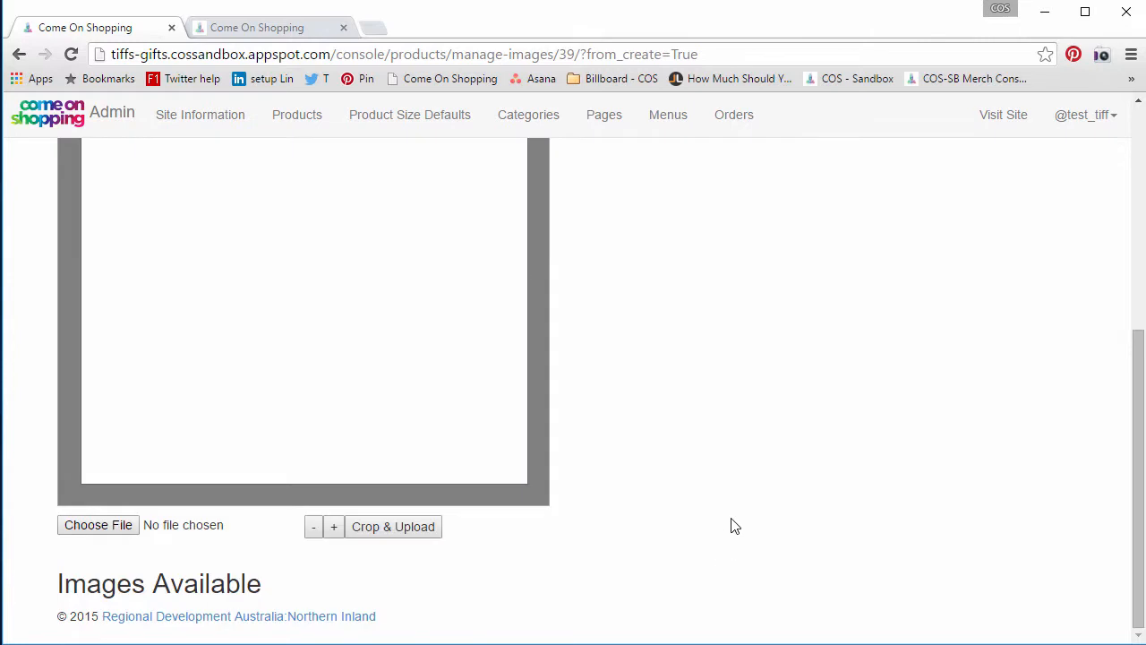
scroll(745, 537, "up", 5)
scroll(747, 573, "down", 4)
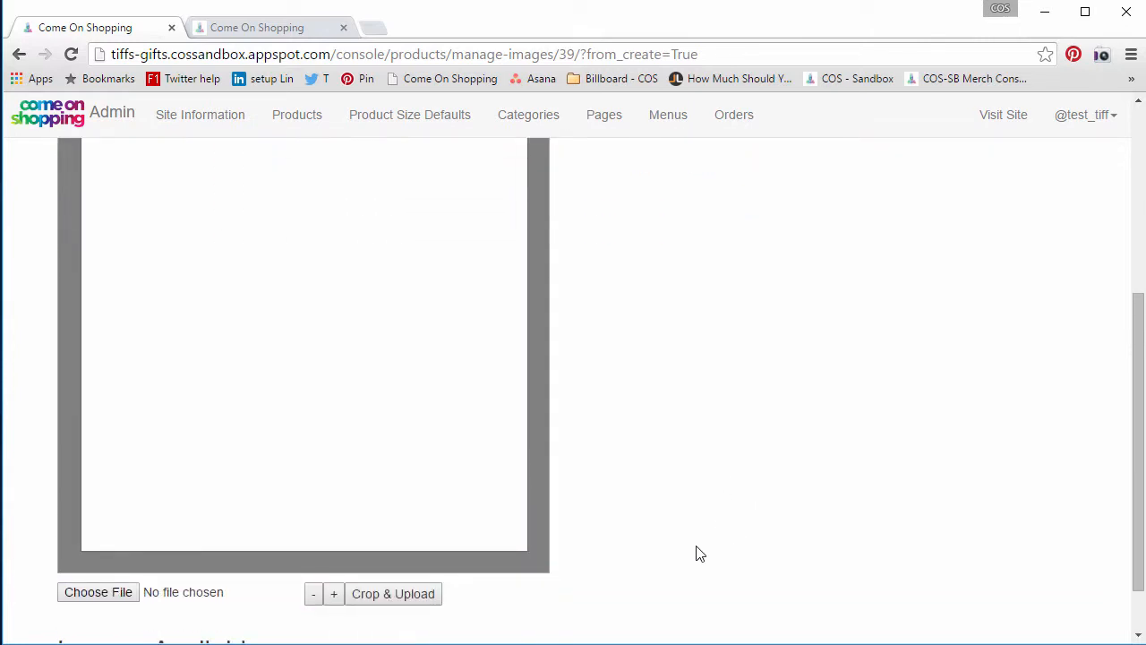
scroll(689, 546, "down", 1)
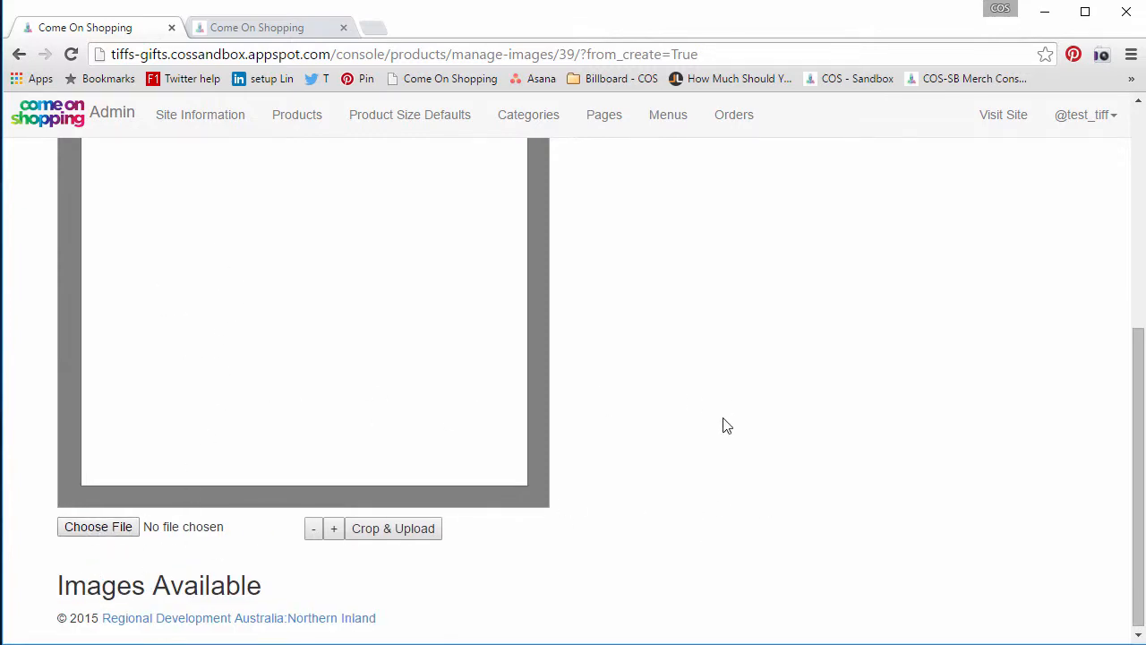
scroll(725, 549, "up", 4)
scroll(725, 537, "down", 3)
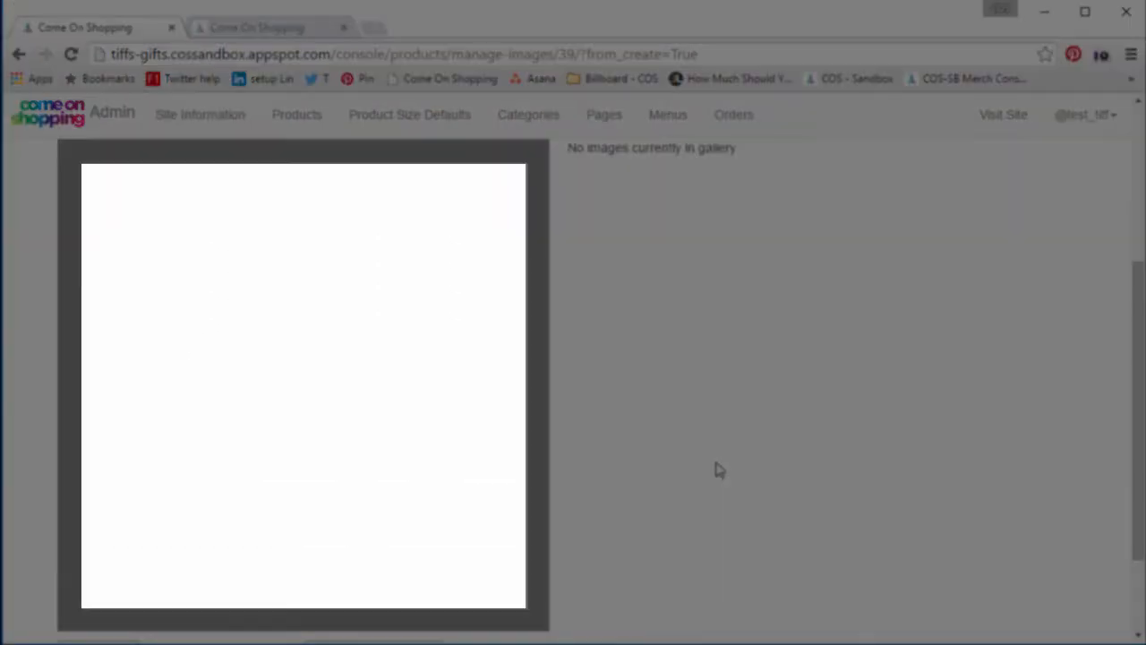
Load the blue-stone ring picture Tiff - Gift 1.jpg, then crop and upload it to the product's gallery
scroll(739, 542, "down", 1)
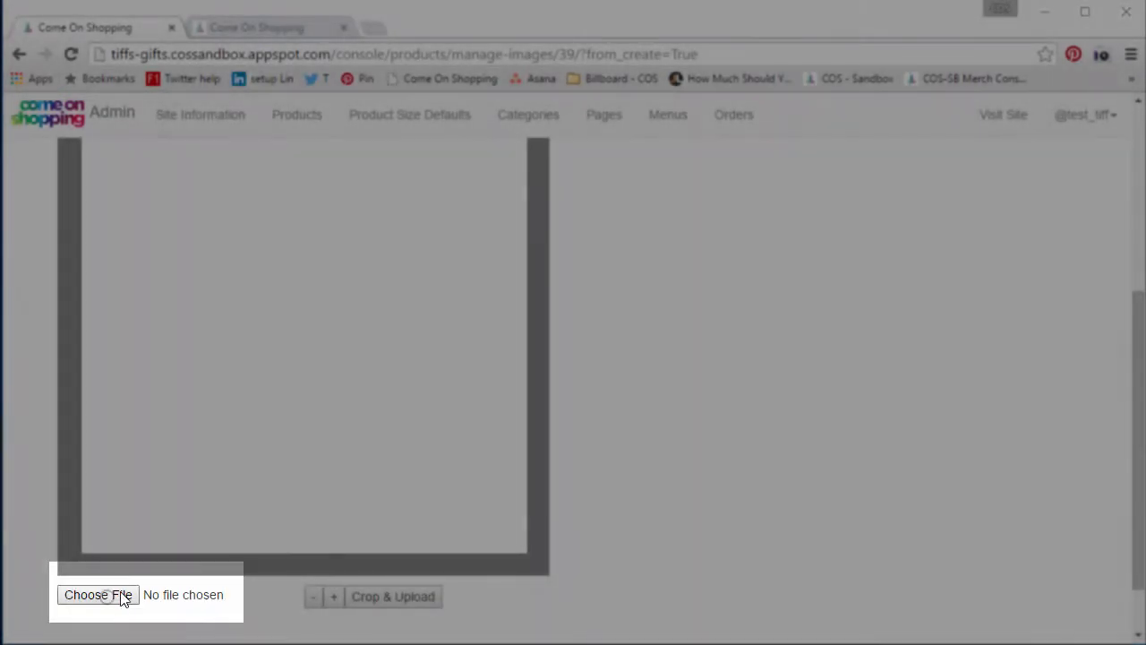
left_click(107, 598)
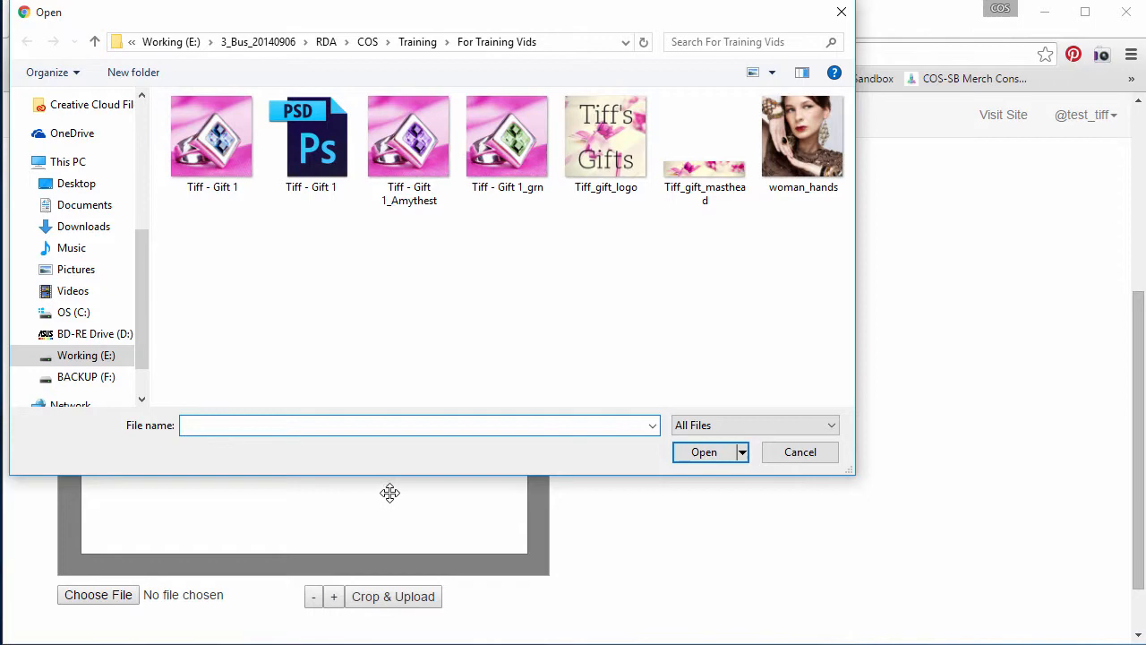
left_click(211, 136)
left_click(704, 451)
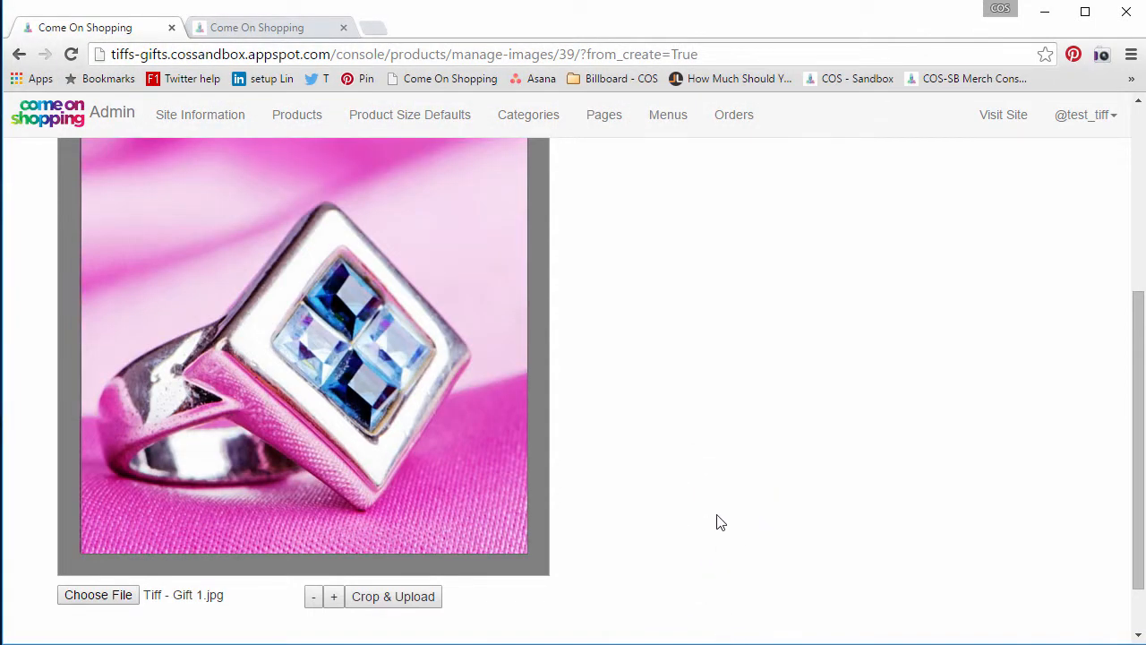
scroll(734, 497, "up", 2)
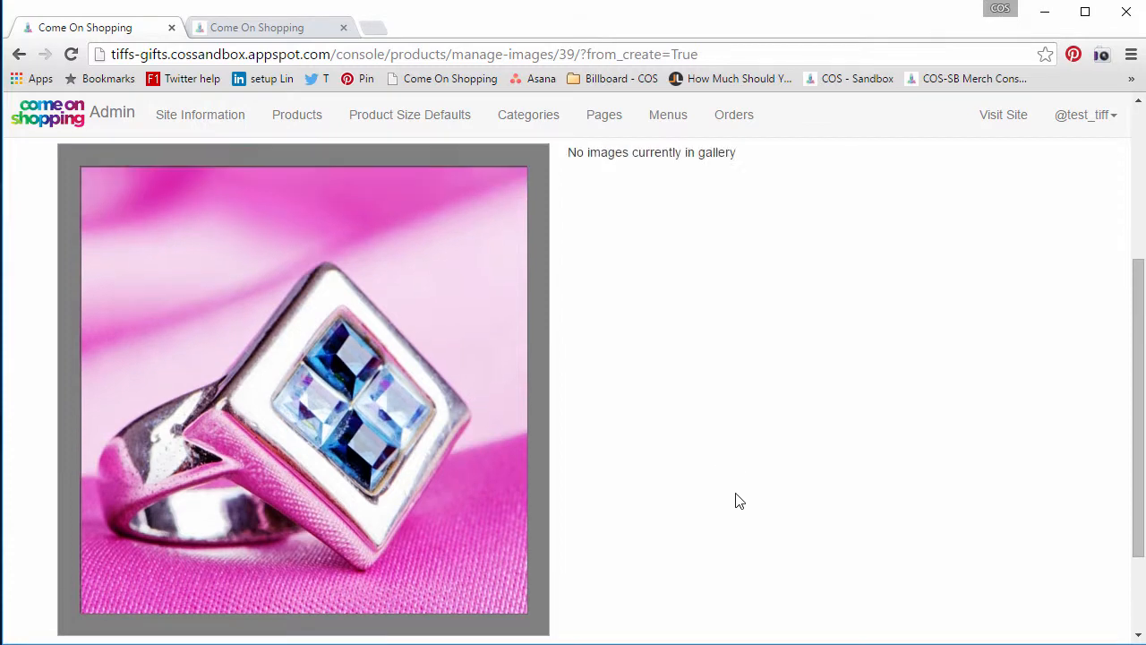
scroll(734, 484, "down", 1)
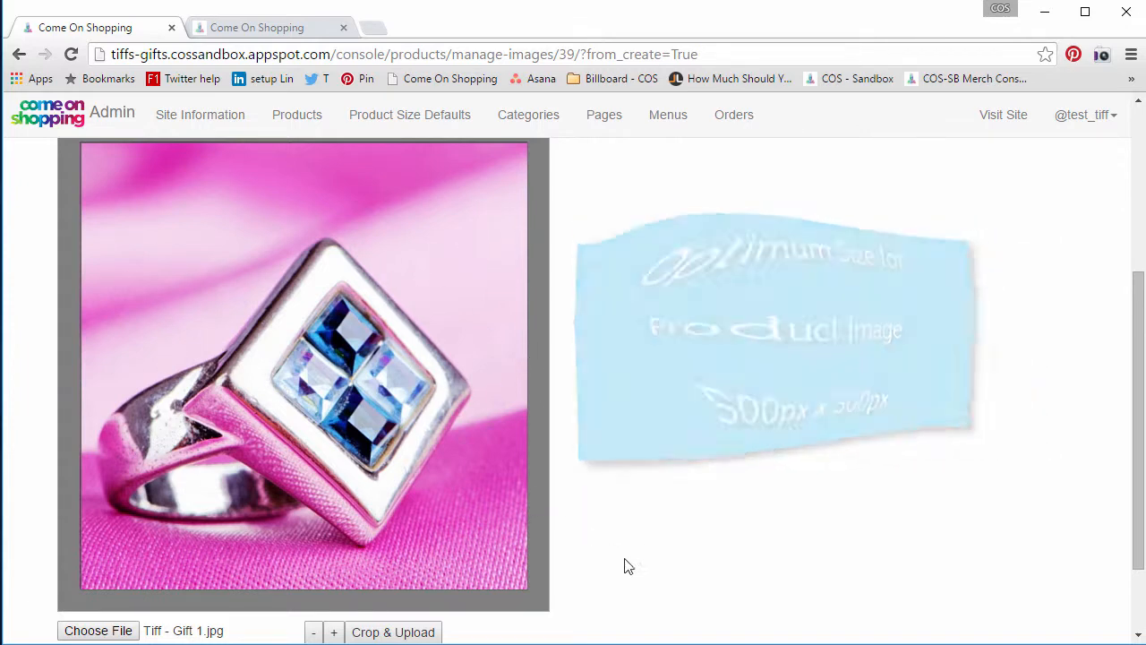
scroll(624, 565, "down", 2)
scroll(662, 550, "up", 1)
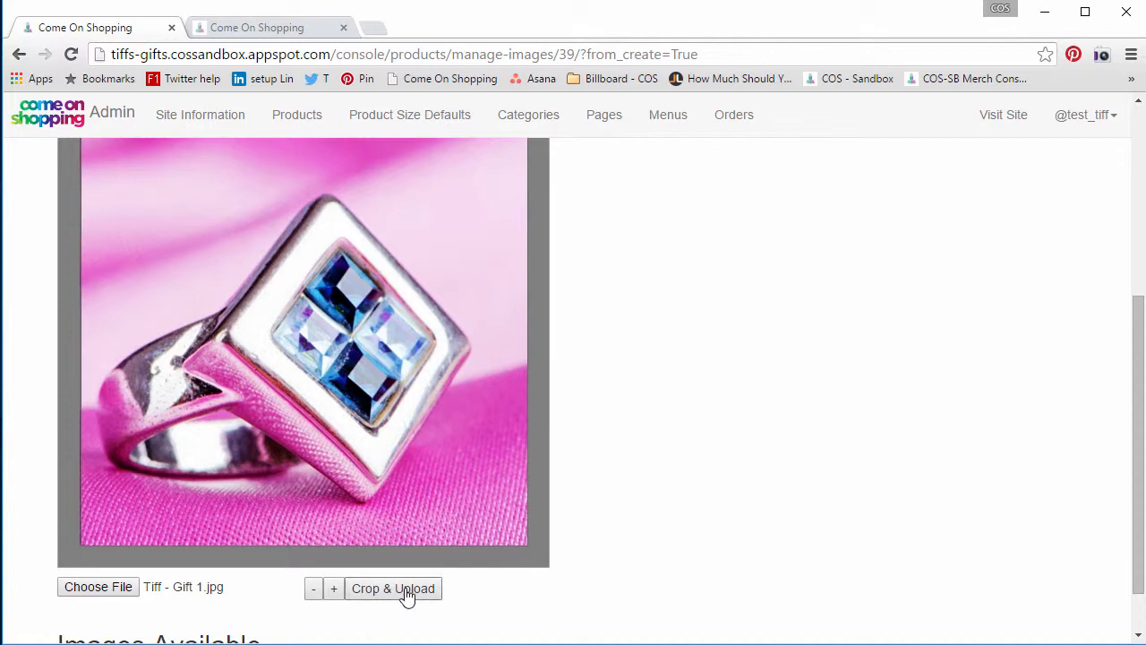
left_click(403, 593)
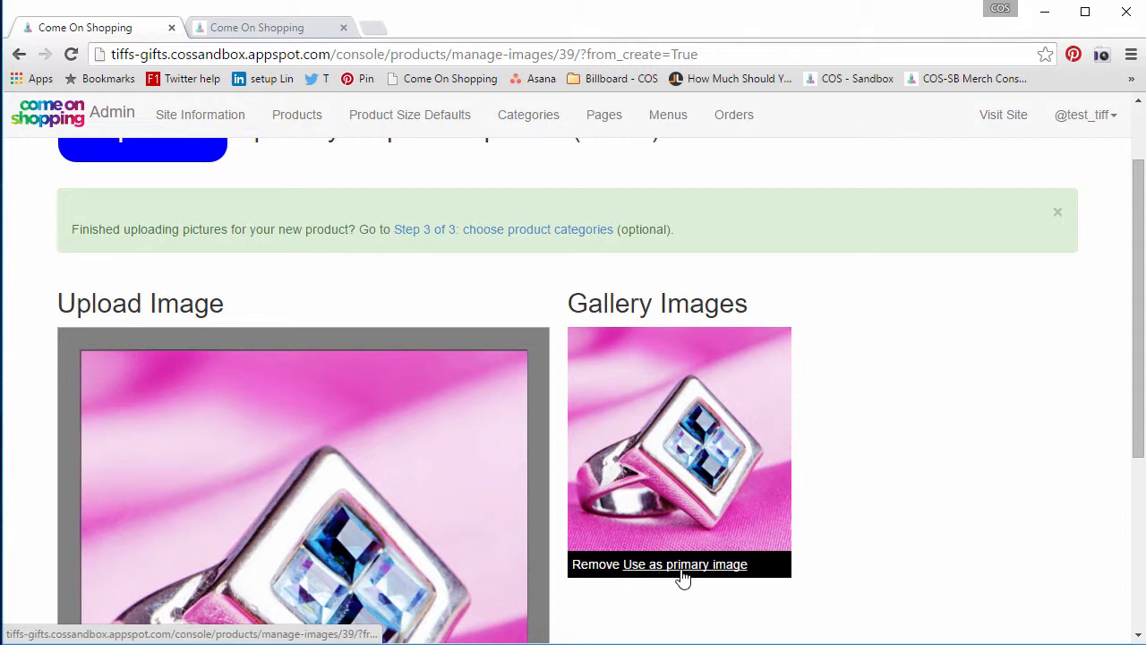
Load woman_hands.jpg as a second product photo, then crop and upload it to the gallery
scroll(678, 587, "down", 1)
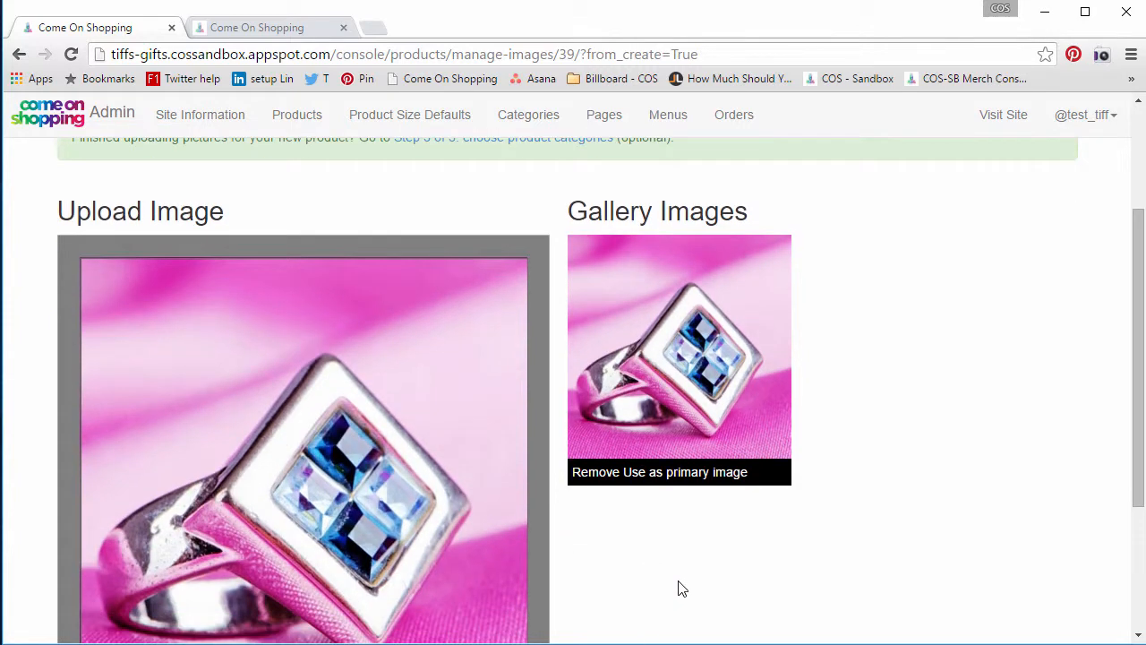
scroll(690, 604, "down", 4)
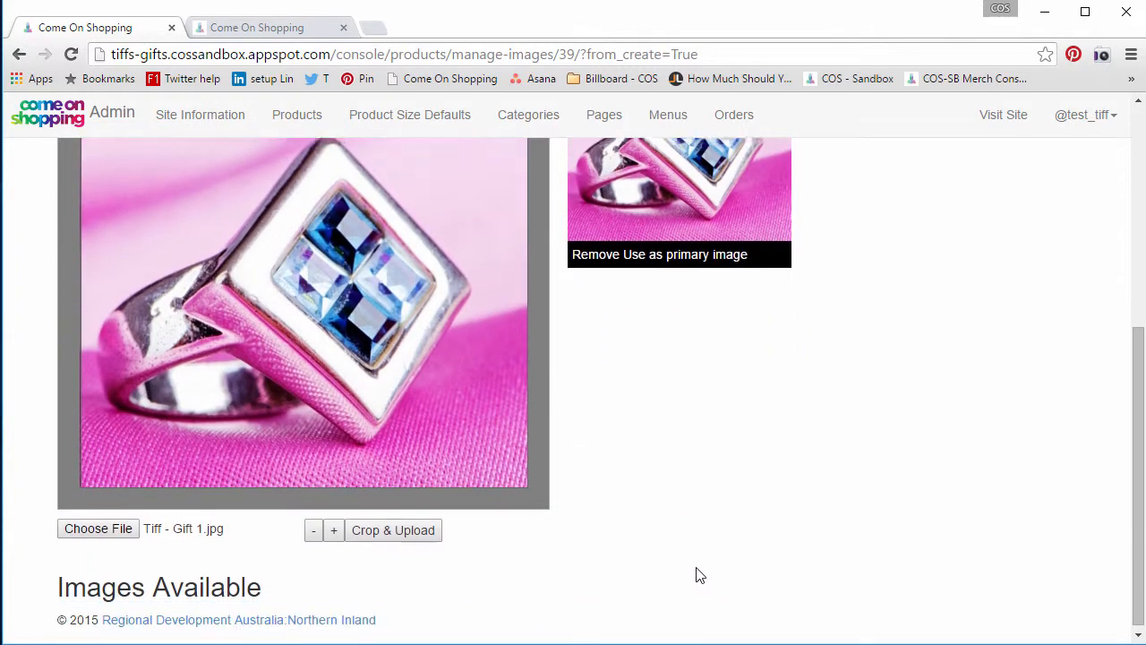
scroll(698, 587, "up", 1)
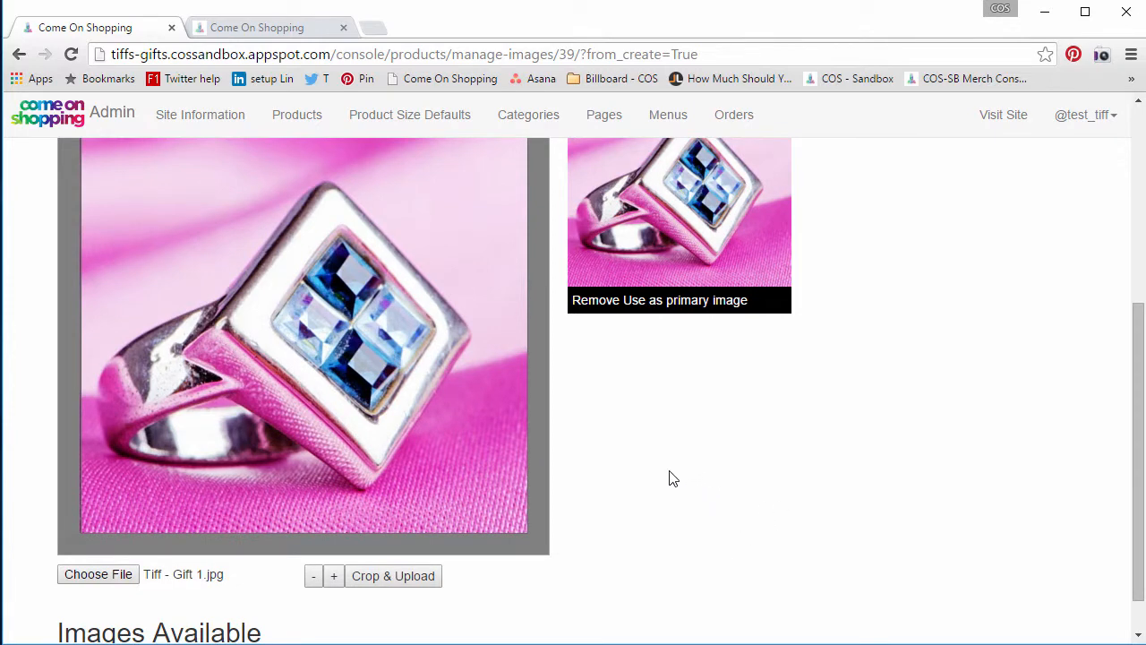
left_click(103, 577)
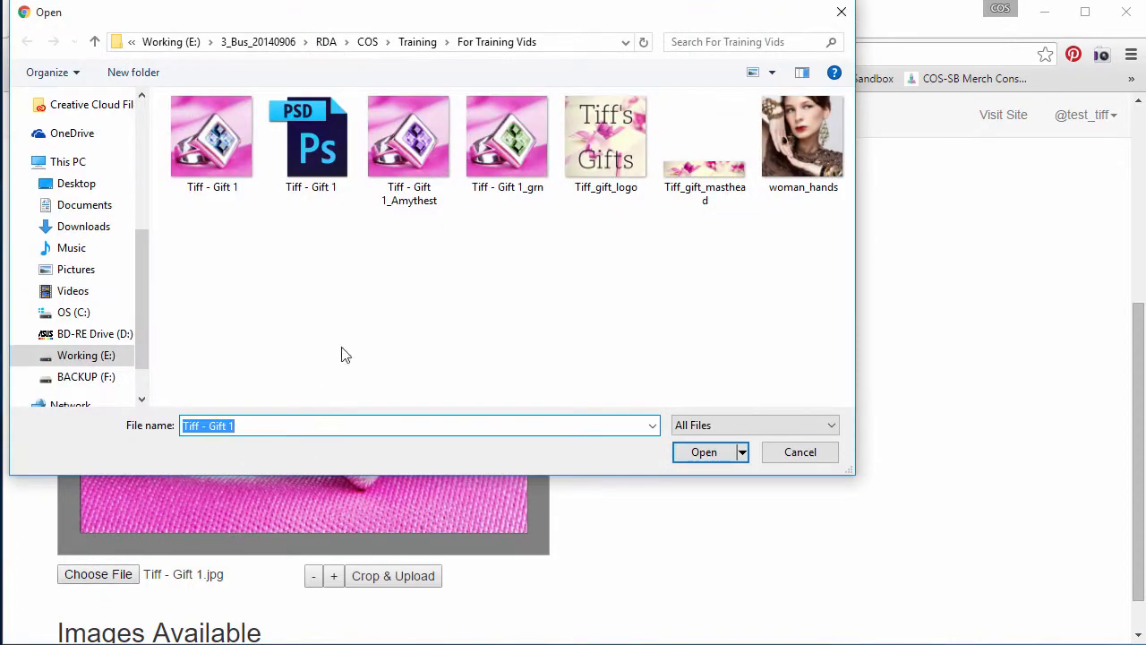
left_click(802, 144)
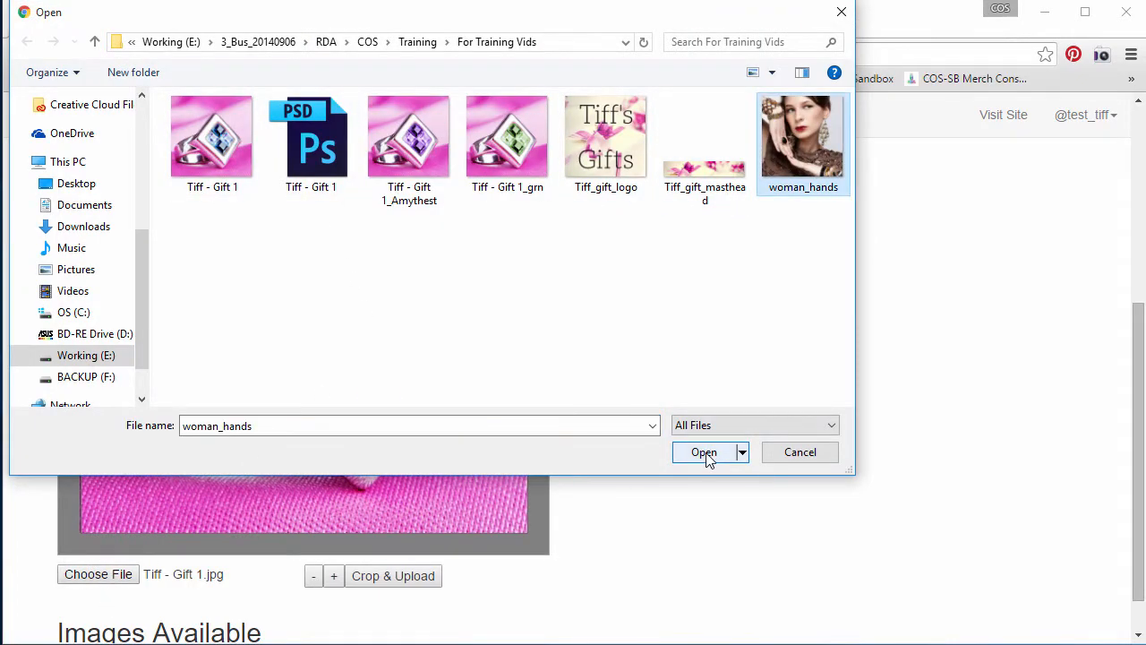
left_click(703, 452)
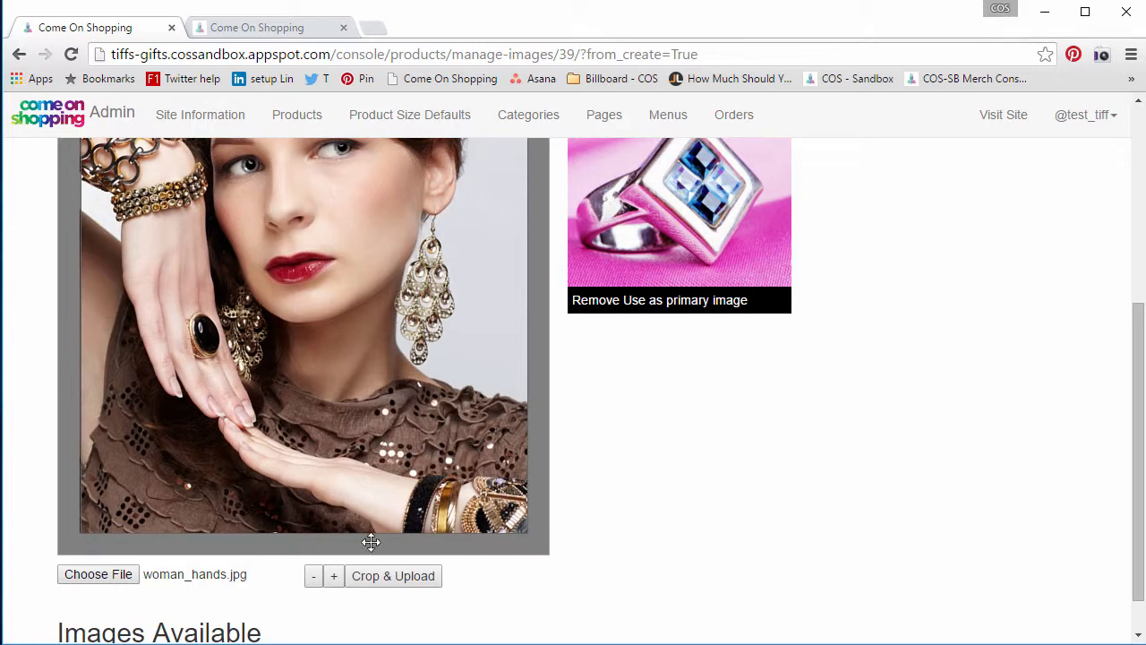
scroll(664, 550, "up", 2)
scroll(665, 551, "down", 1)
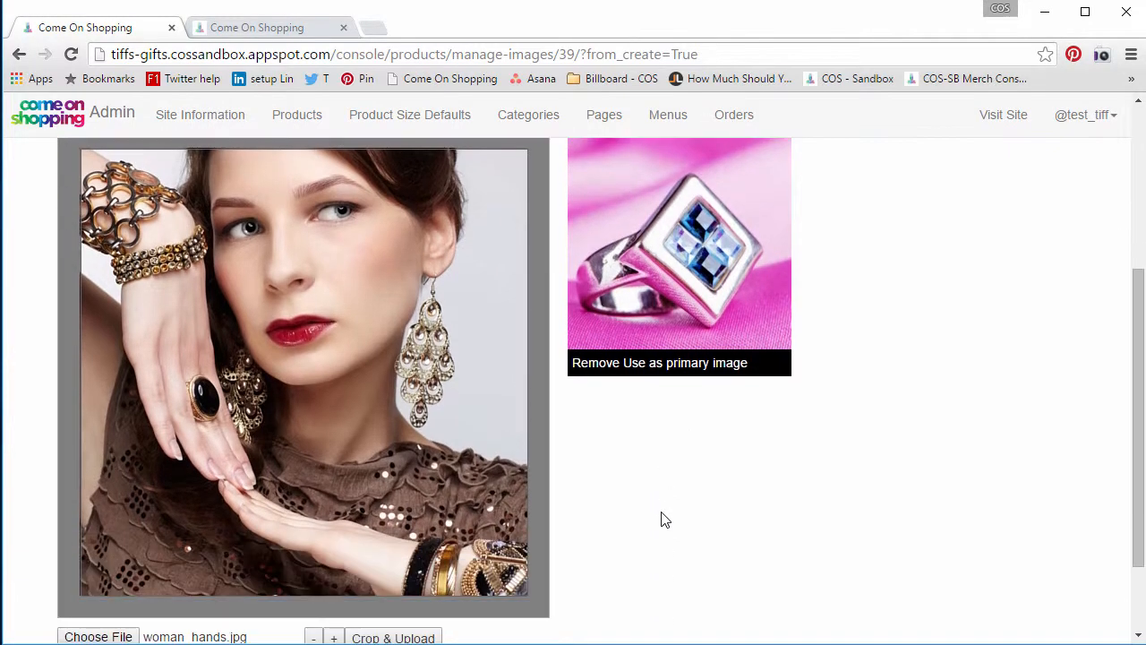
scroll(616, 578, "down", 1)
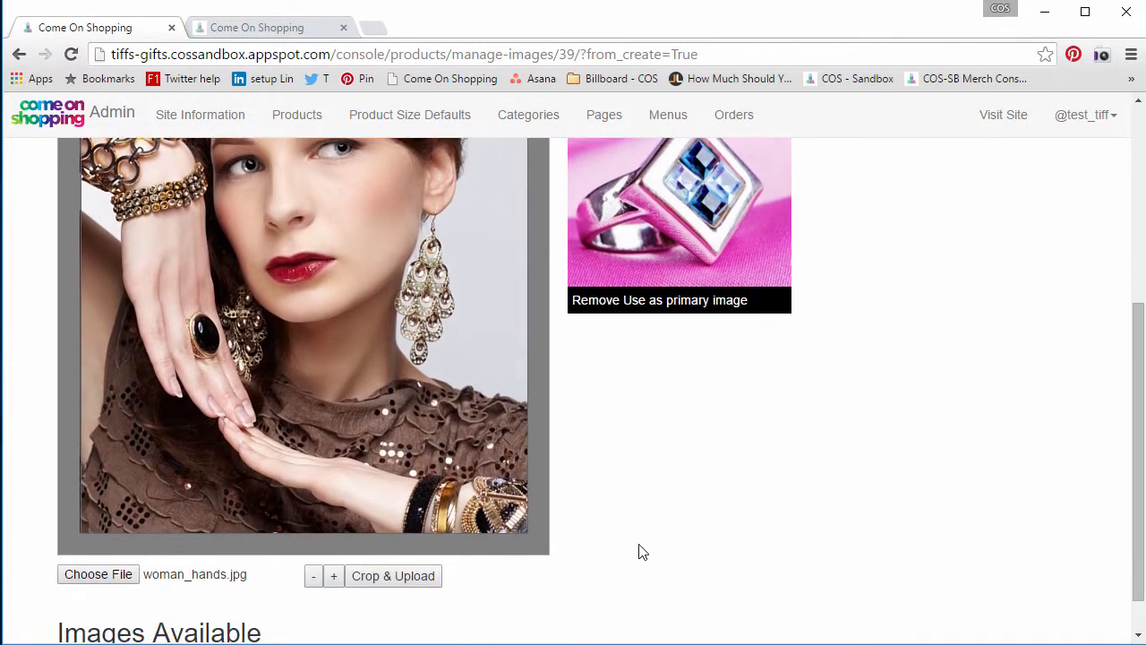
left_click(395, 578)
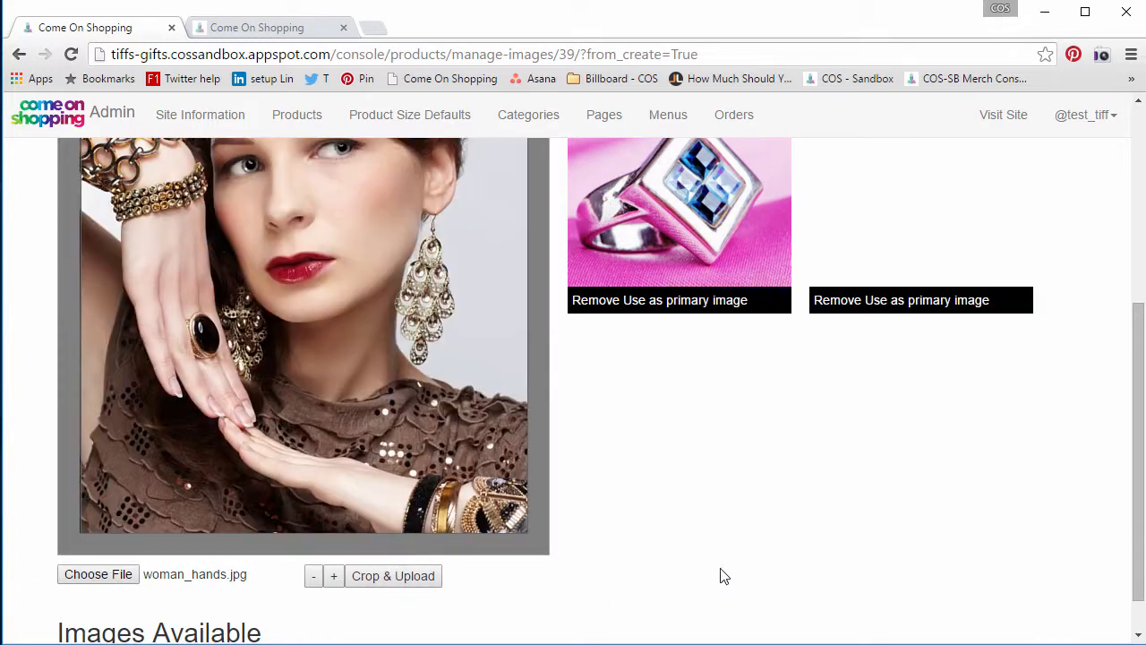
Set the ring picture in the gallery as the product's primary image
scroll(726, 463, "up", 3)
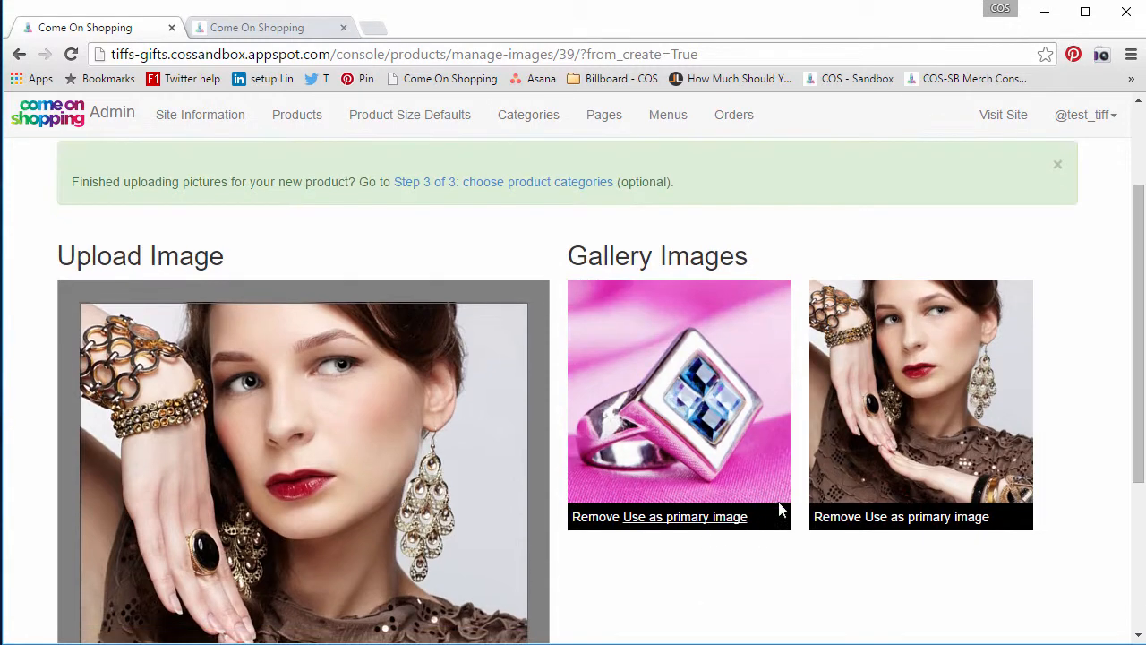
left_click(696, 524)
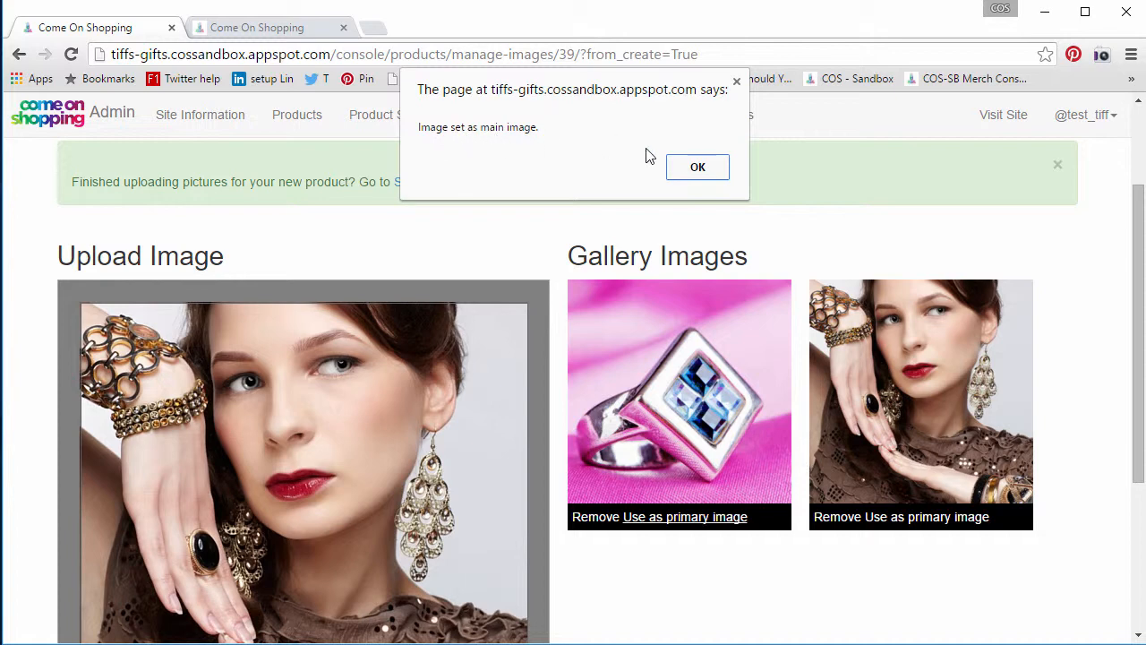
left_click(688, 169)
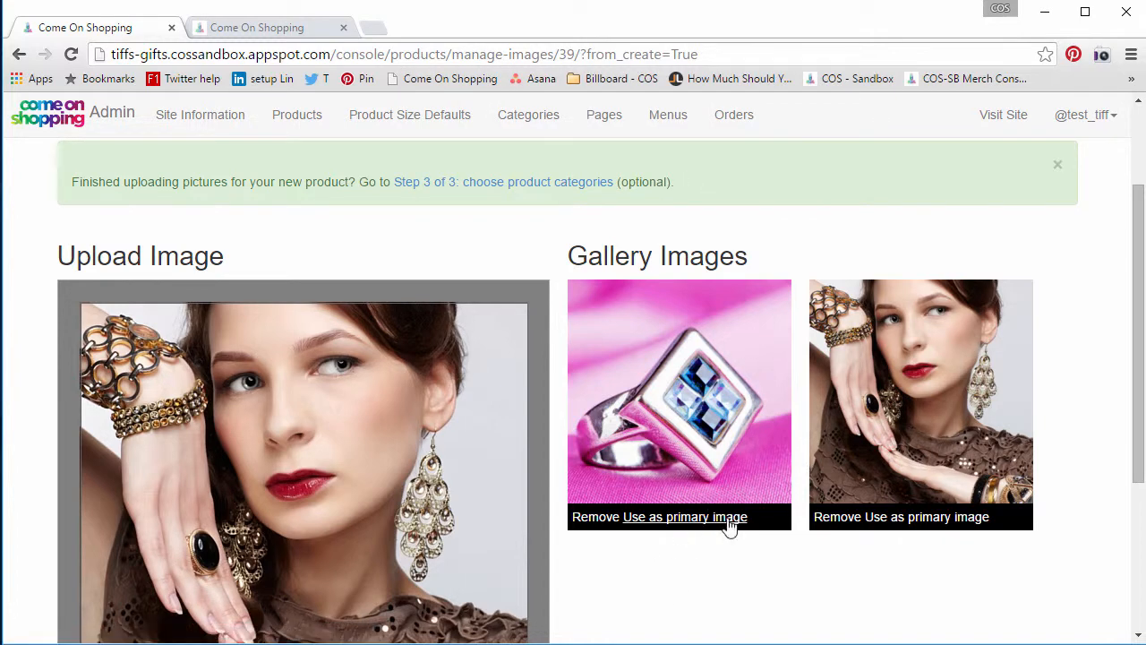
Finish the photo uploads and proceed to Step 3 of 3 for choosing product categories
scroll(698, 591, "down", 2)
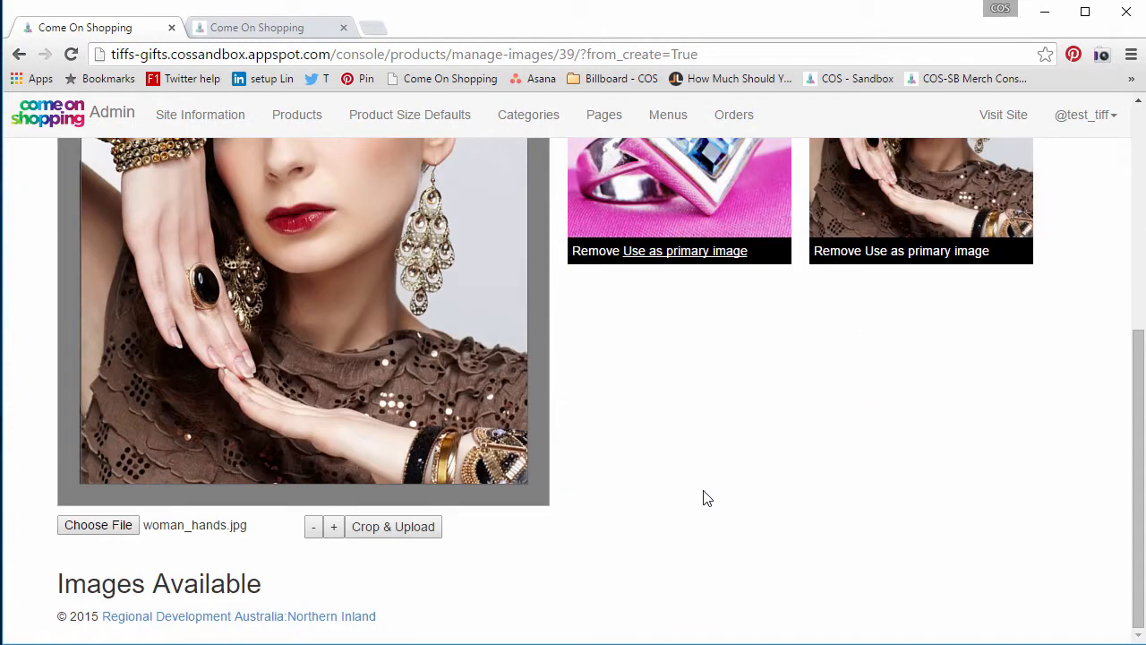
scroll(704, 502, "up", 4)
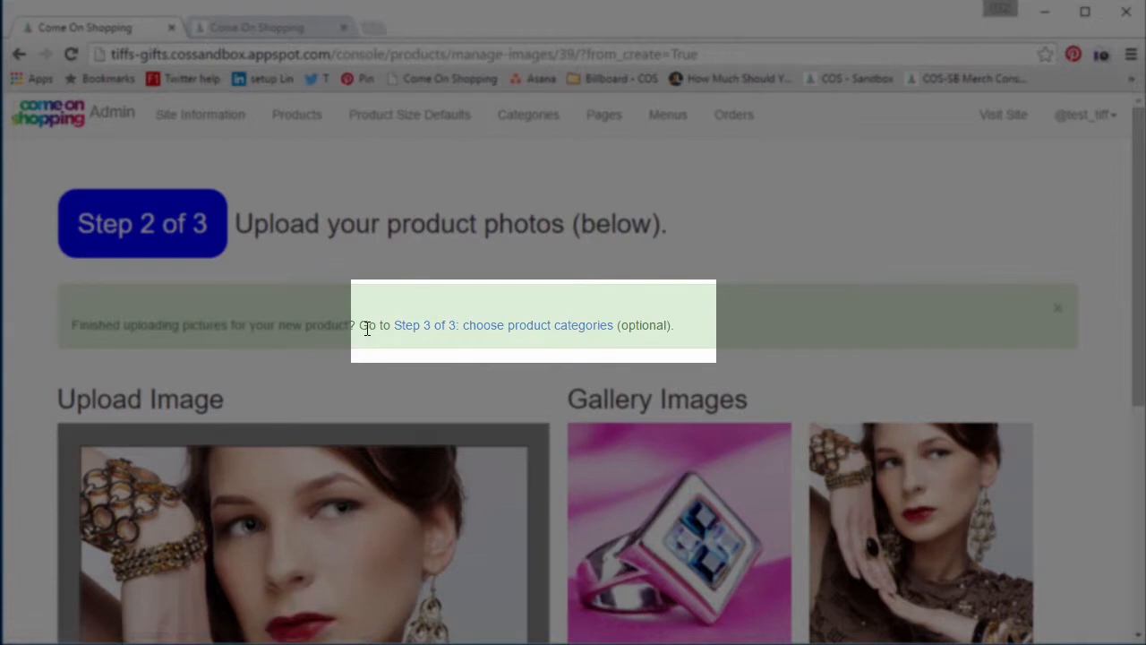
left_click(451, 326)
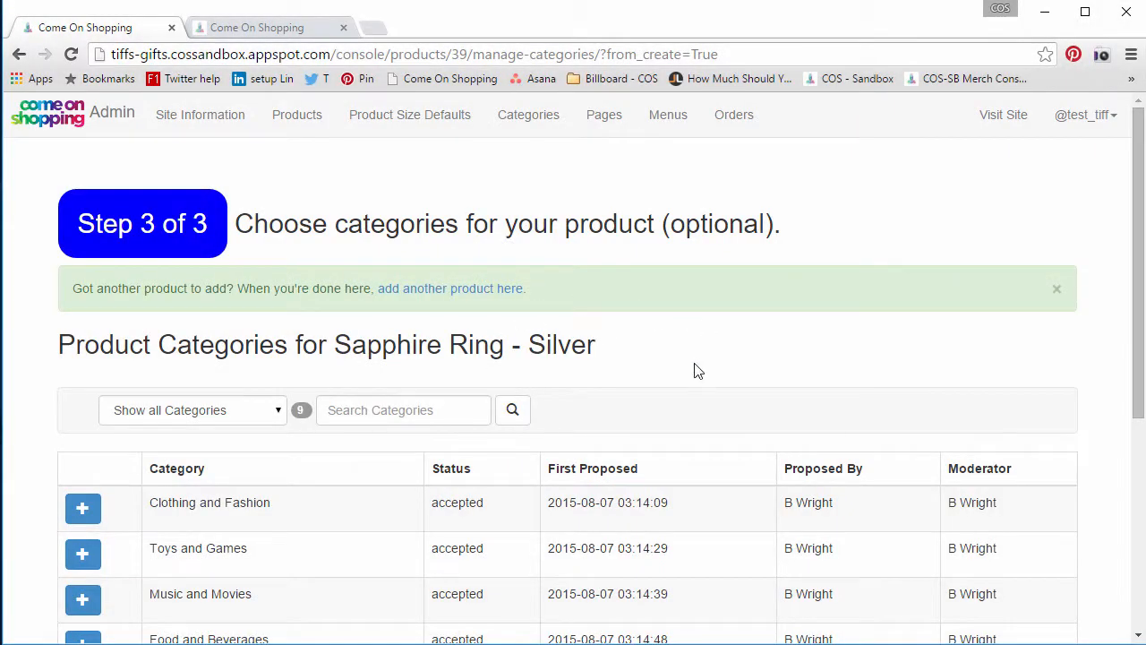
Look through the available product categories and assign Clothing and Fashion to the Sapphire Ring - Silver
scroll(694, 383, "down", 1)
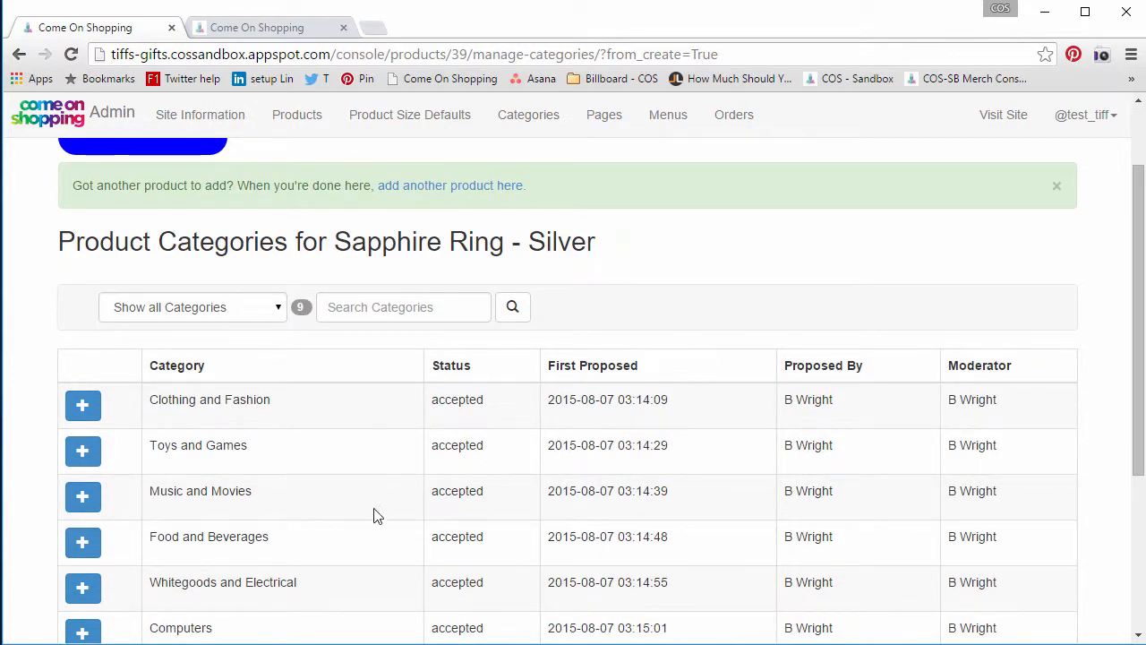
scroll(381, 517, "down", 1)
scroll(381, 517, "down", 1)
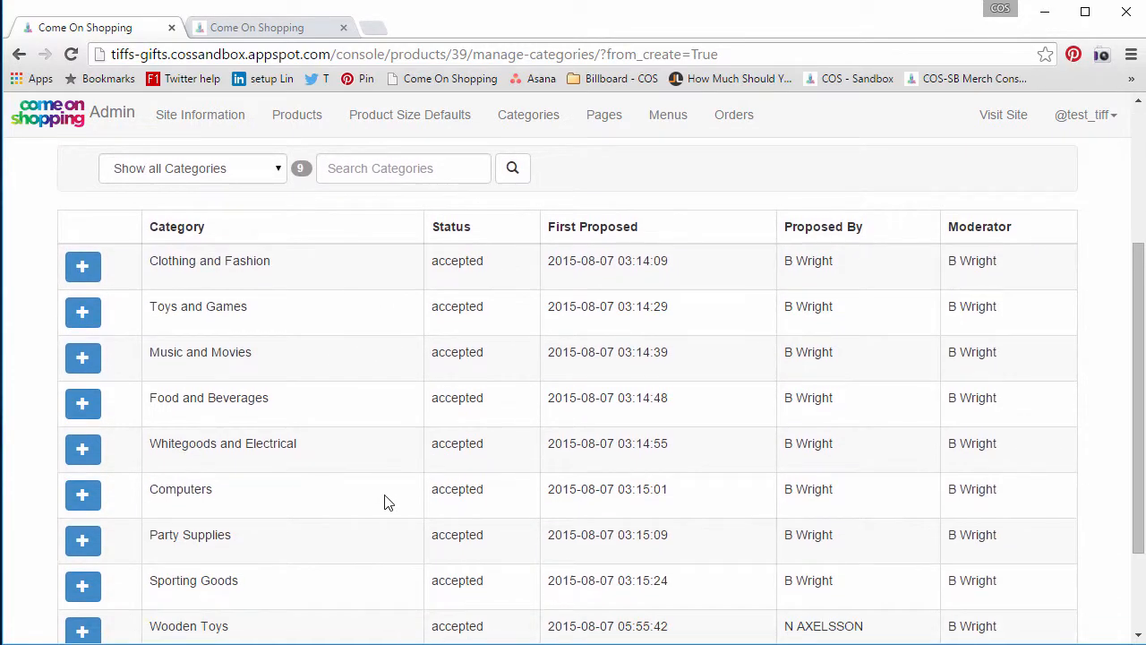
scroll(377, 533, "down", 1)
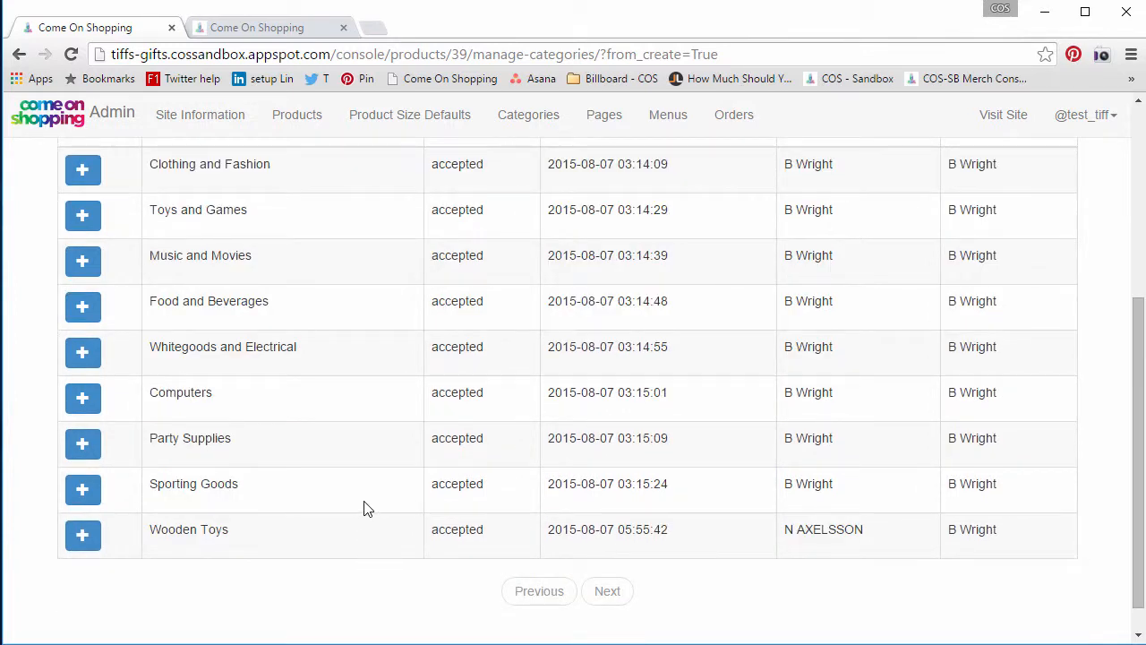
scroll(366, 459, "up", 2)
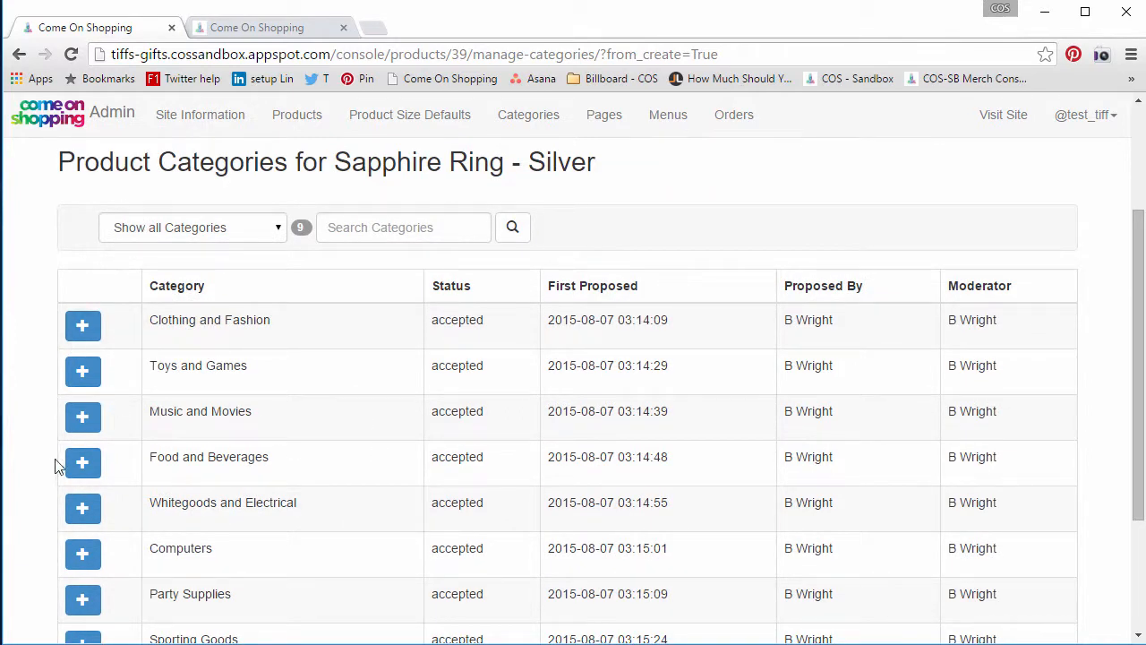
left_click(83, 328)
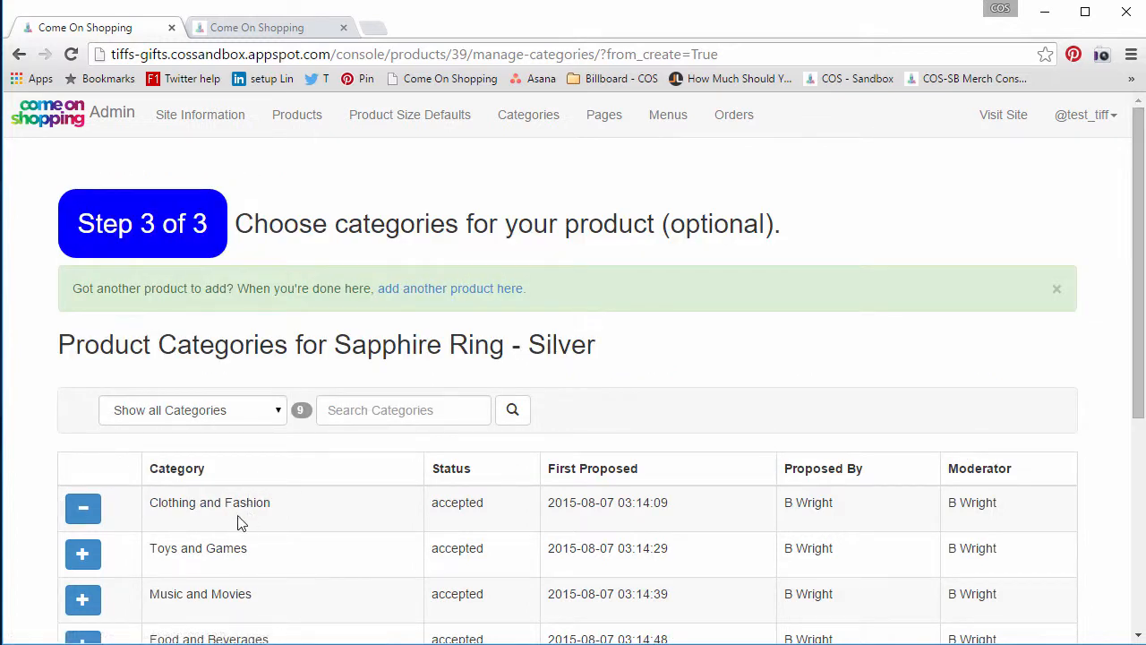
Remove the Clothing and Fashion category from the ring and assign it again
left_click(86, 518)
scroll(325, 527, "down", 2)
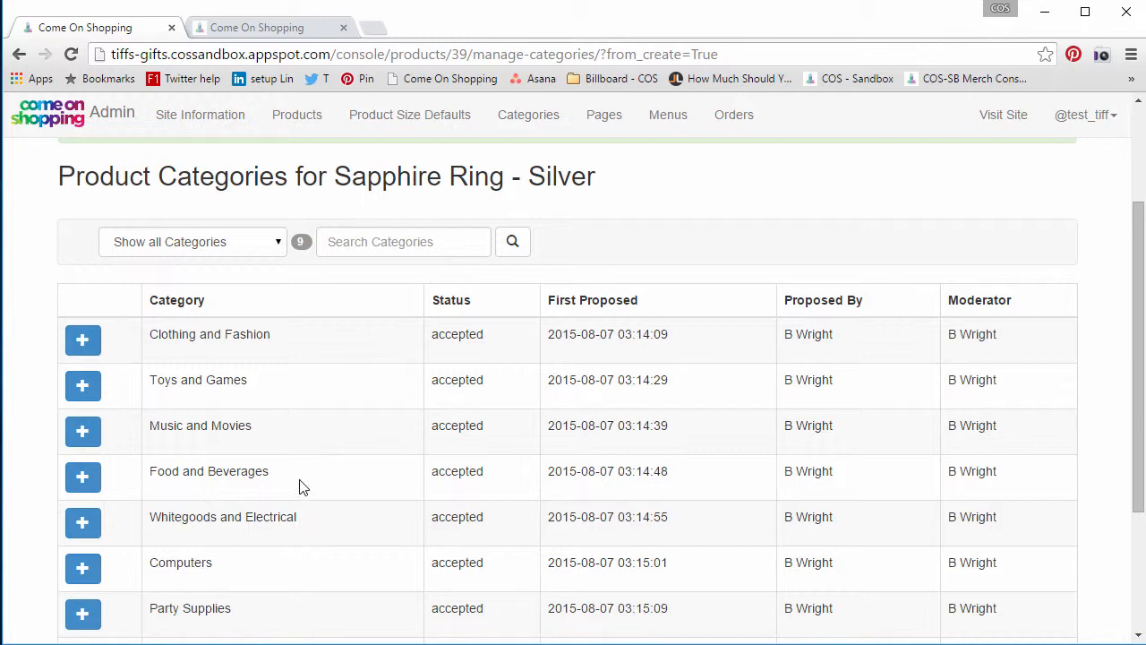
scroll(171, 421, "up", 1)
left_click(90, 364)
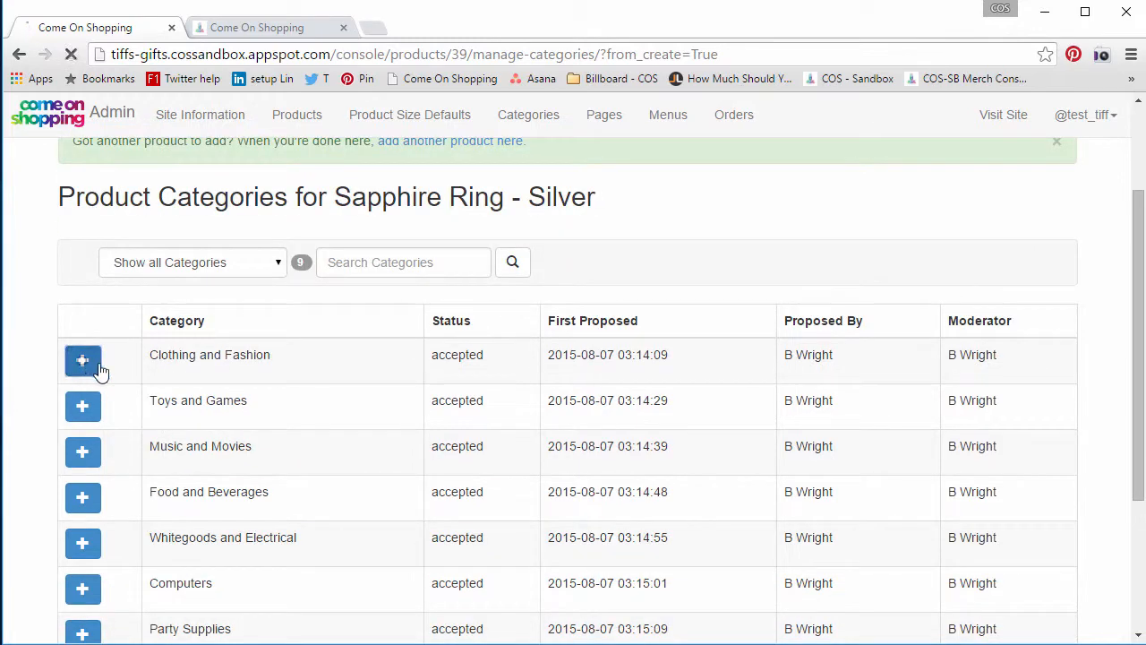
Follow the option to add another product and look over the fields of the blank Step 1 of 3 form
scroll(327, 492, "down", 4)
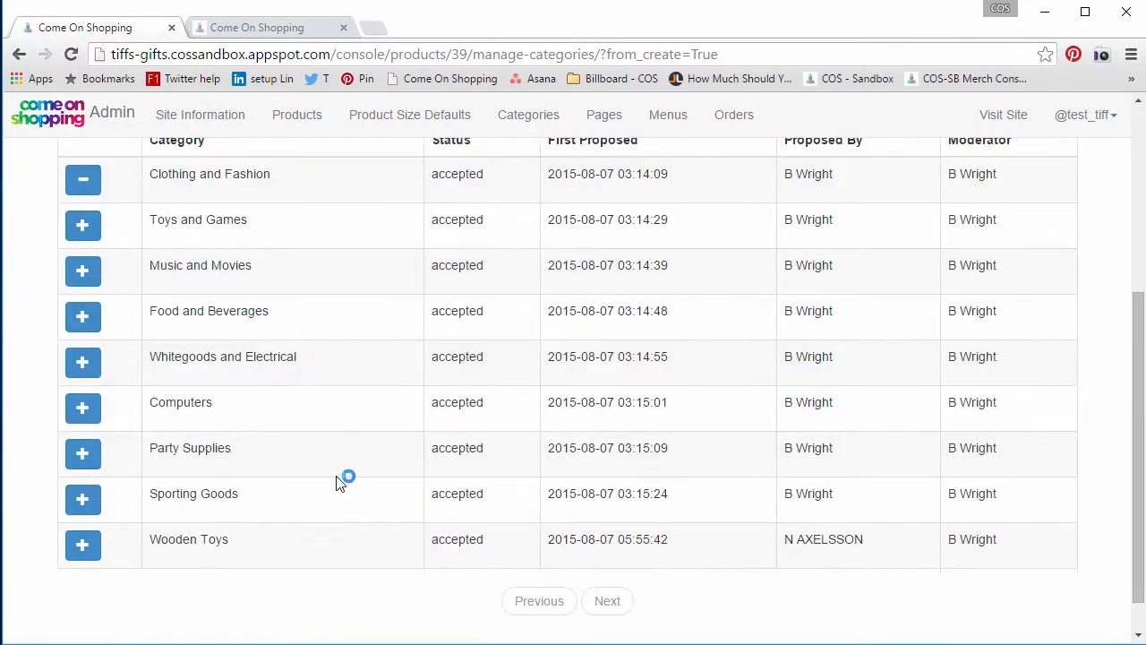
scroll(322, 460, "up", 4)
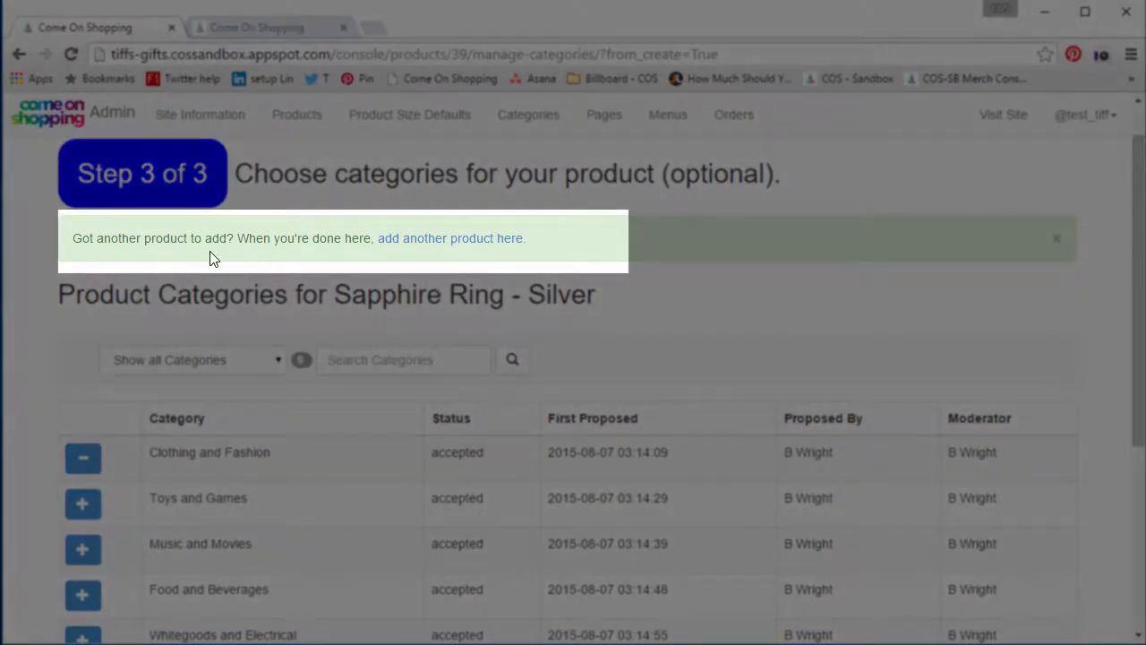
left_click(480, 245)
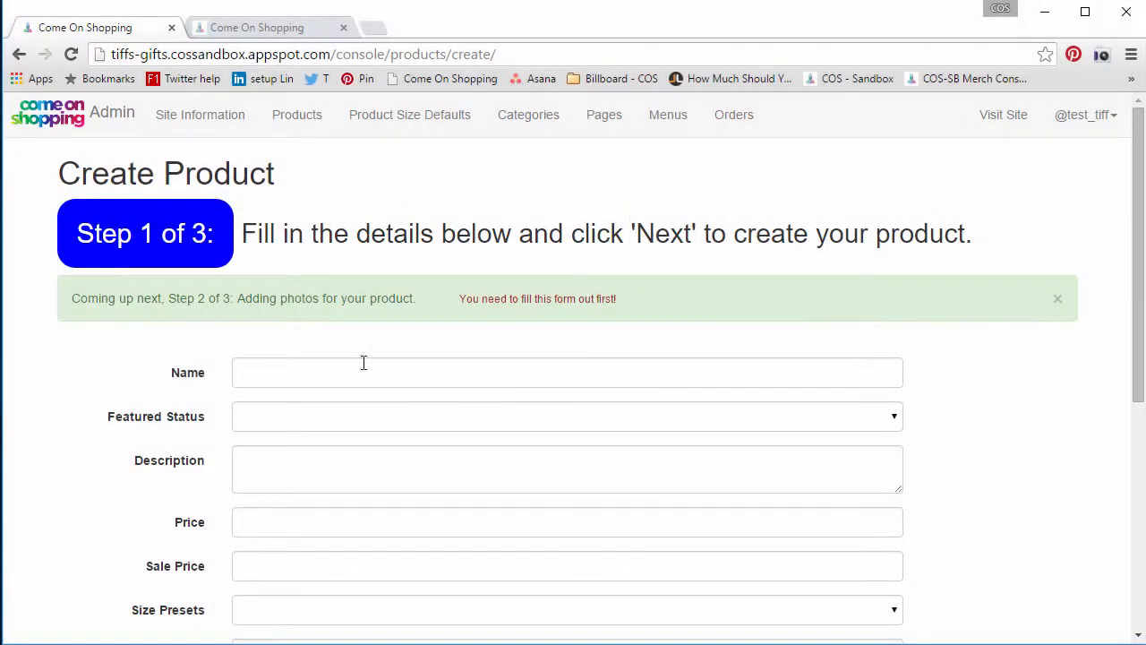
scroll(75, 497, "down", 1)
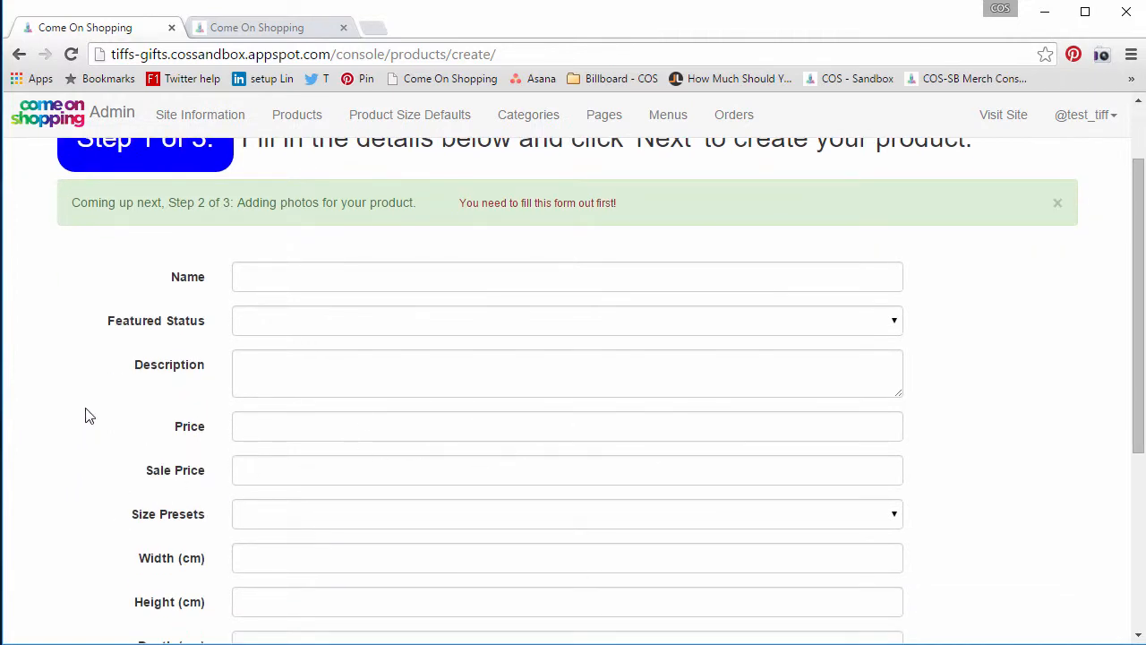
scroll(78, 484, "up", 1)
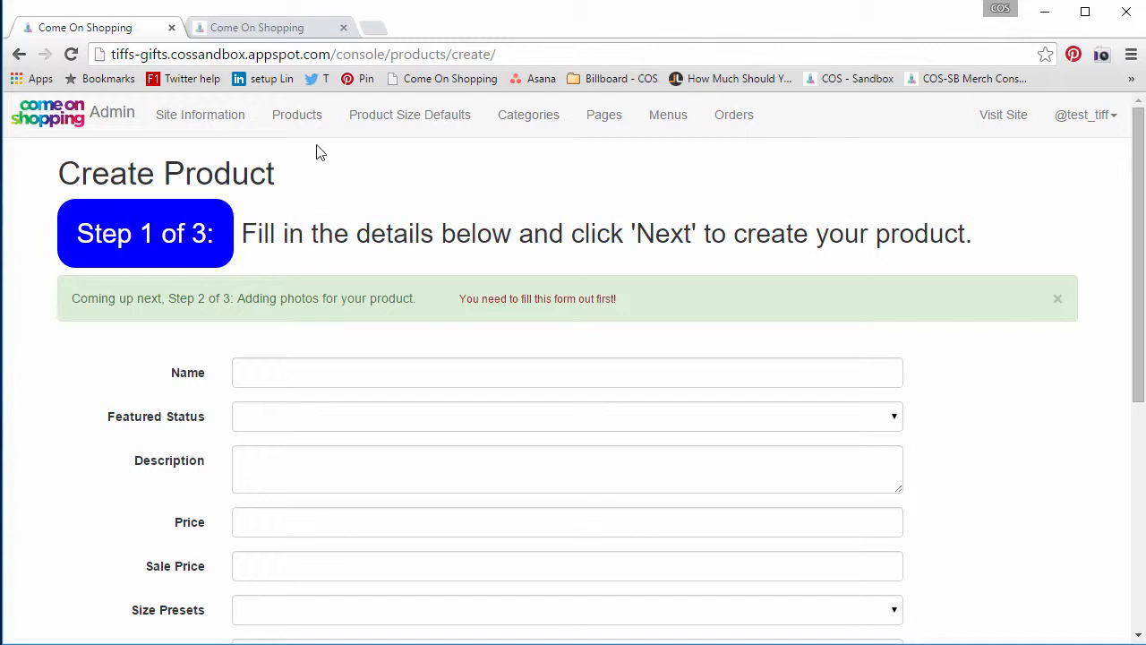
Open the Sapphire Ring - Silver for editing from the products list, review its details, and return to the list
left_click(56, 114)
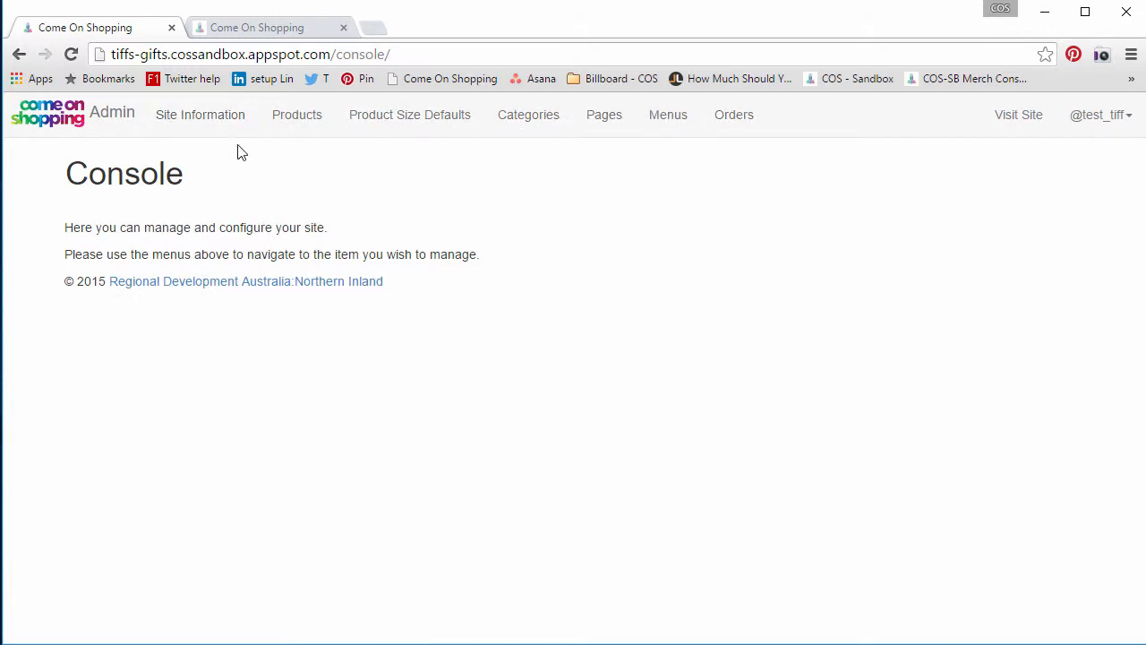
left_click(295, 117)
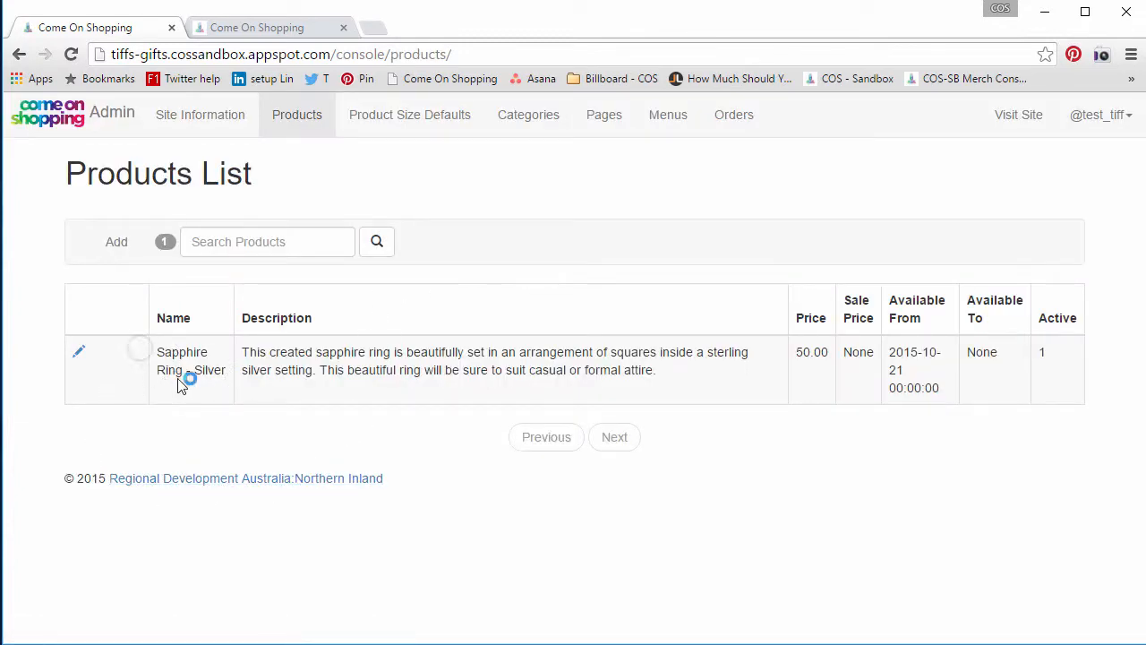
left_click(81, 358)
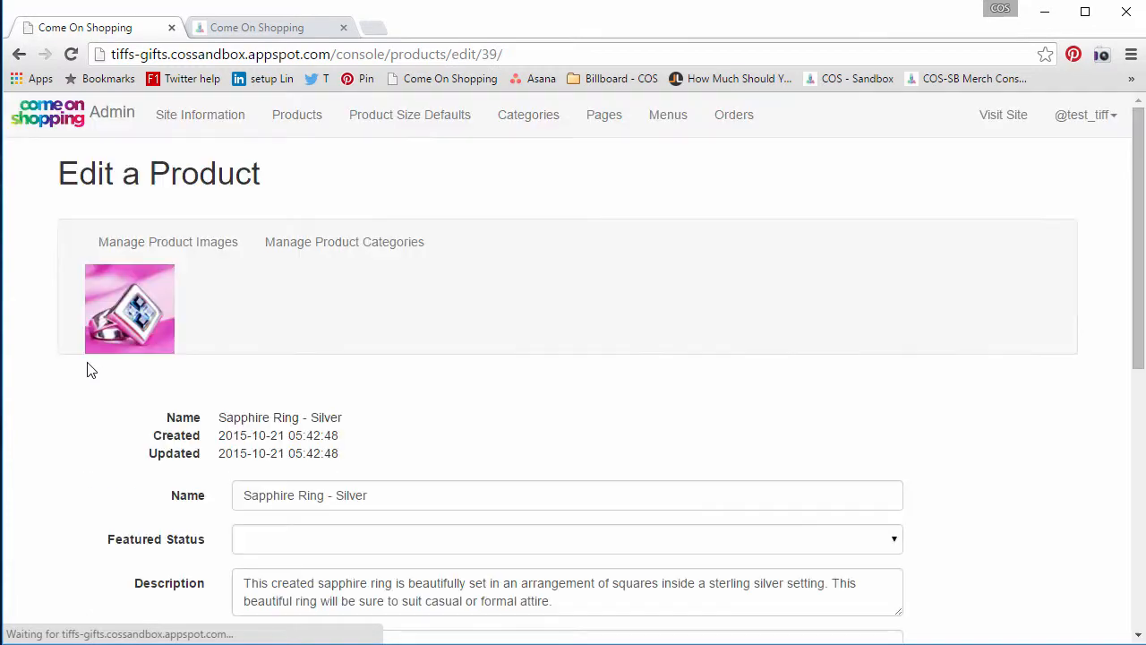
scroll(98, 486, "down", 6)
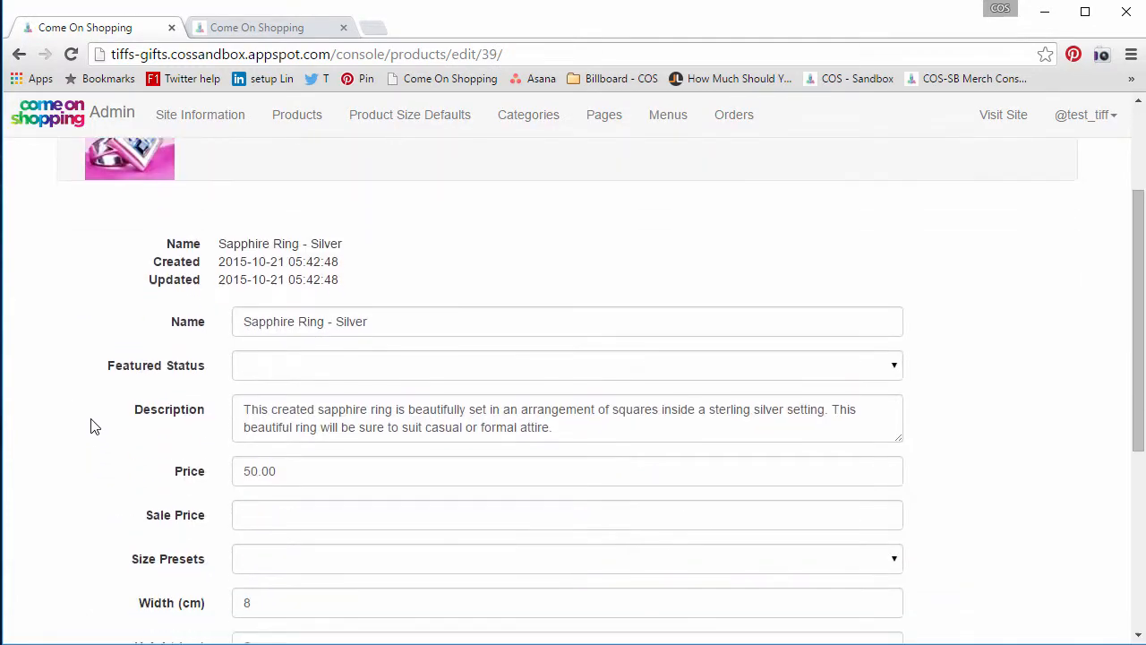
scroll(84, 333, "up", 6)
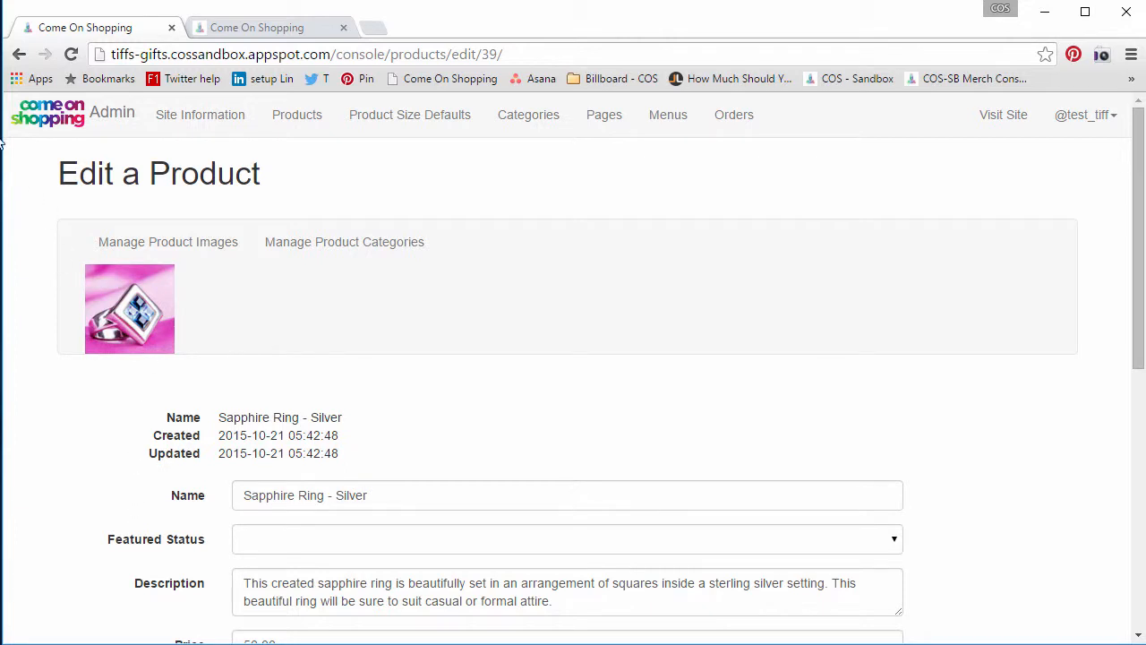
left_click(18, 54)
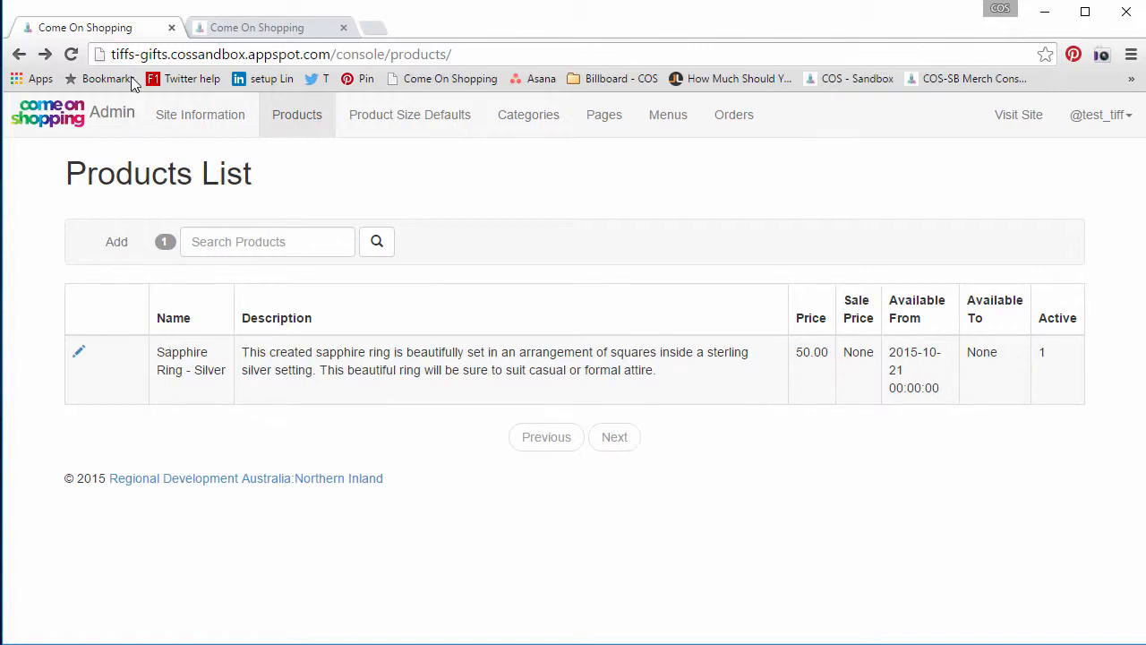
Reload the Tiff's Gifts storefront and examine the ring's listing there, then go back to the admin products list
left_click(277, 32)
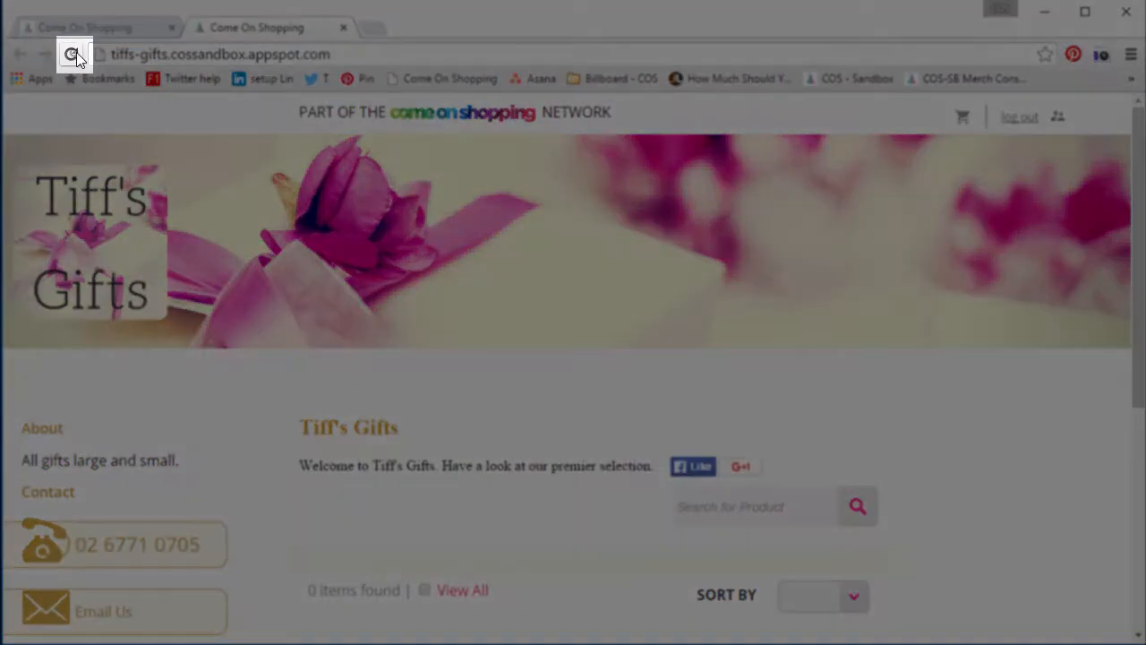
left_click(71, 54)
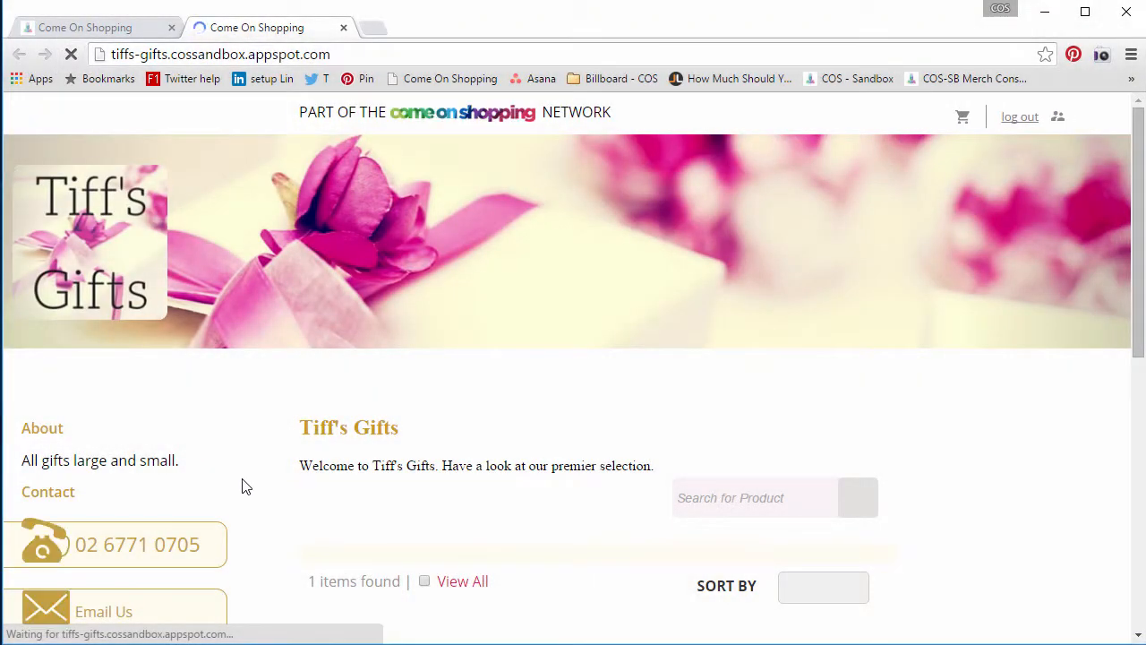
scroll(238, 465, "down", 5)
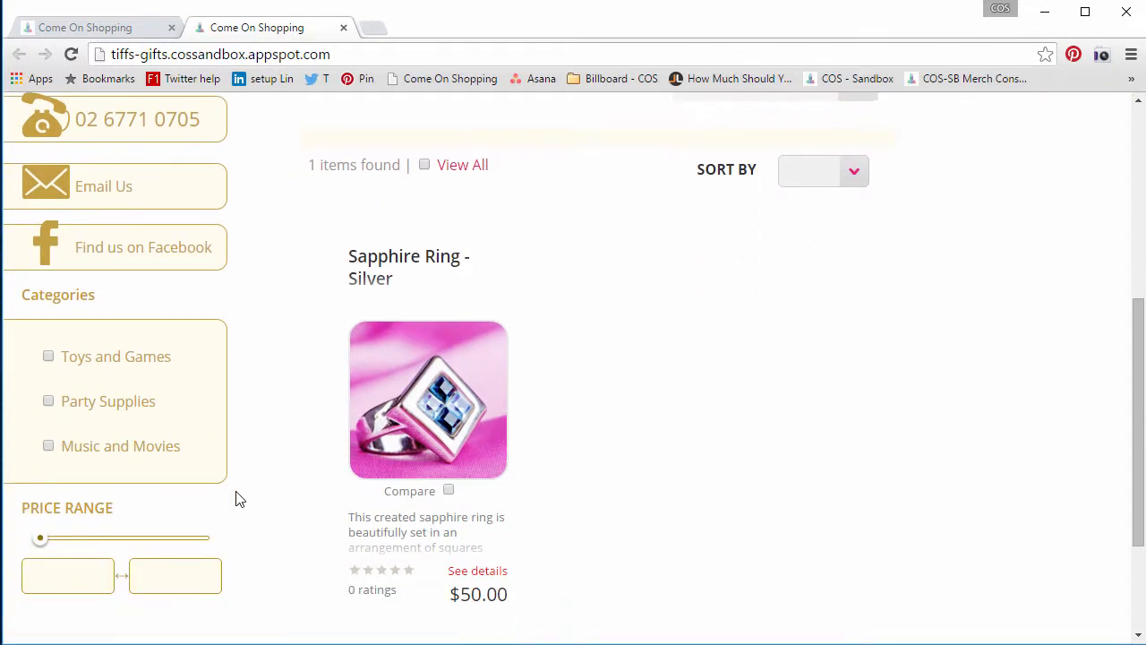
scroll(268, 430, "down", 1)
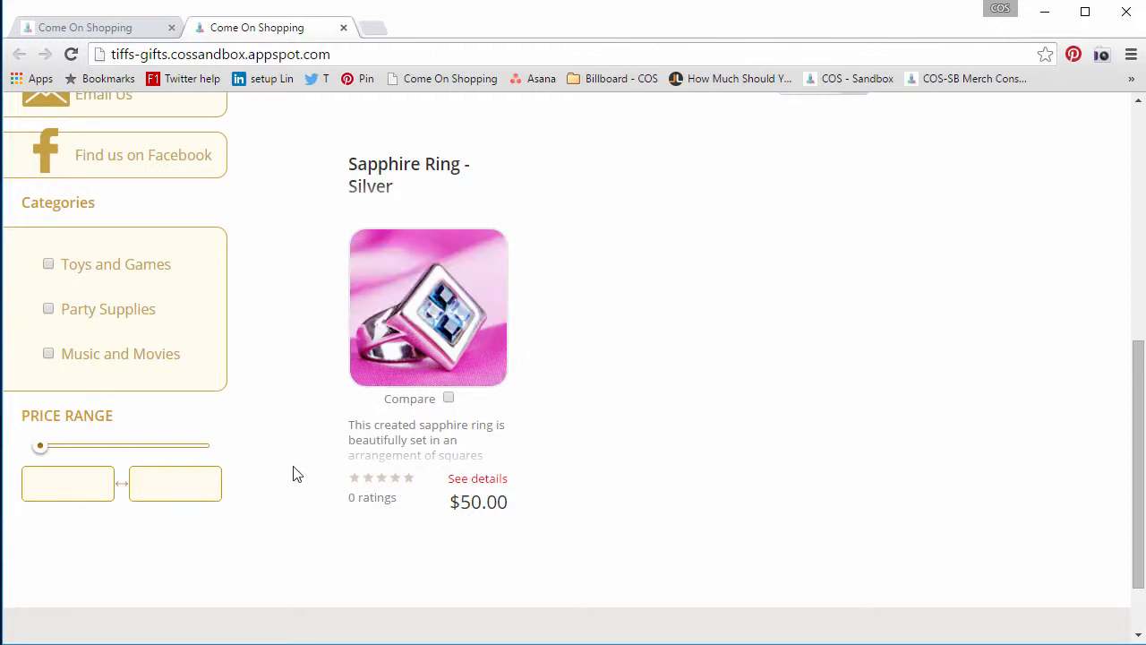
scroll(312, 484, "down", 1)
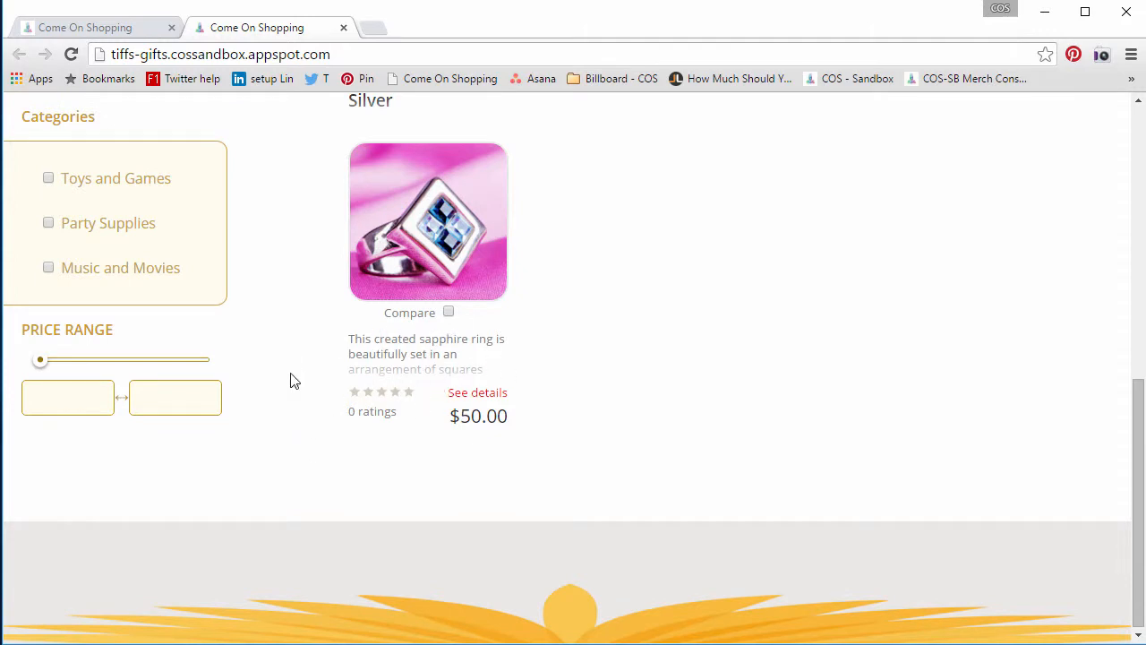
scroll(304, 266, "up", 2)
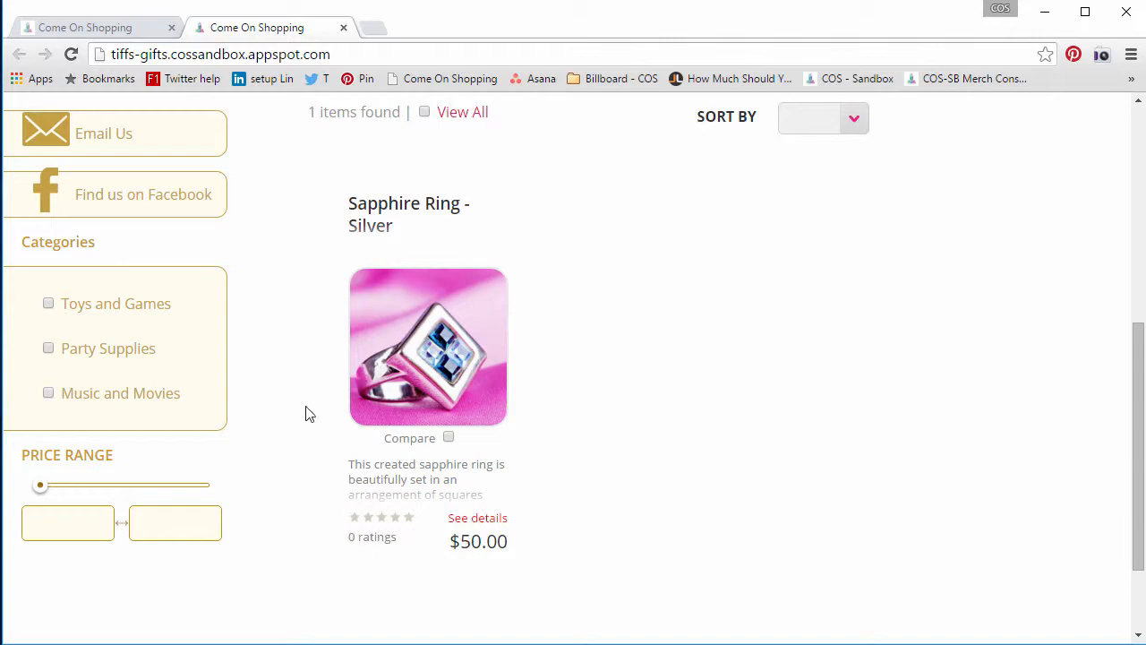
scroll(284, 414, "up", 5)
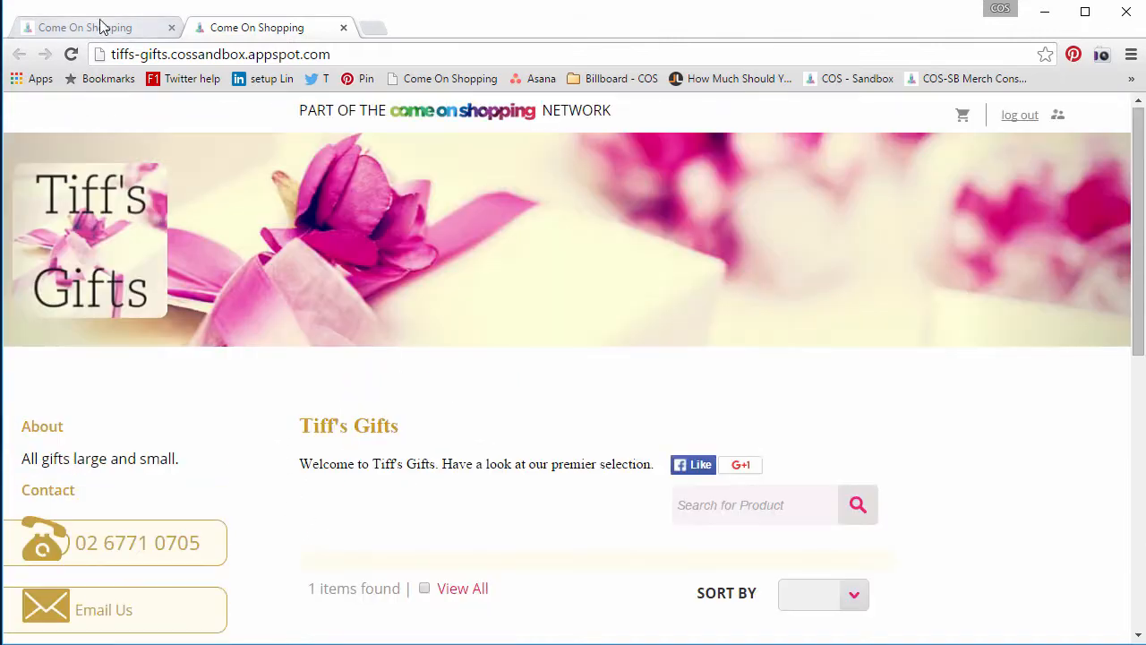
left_click(102, 27)
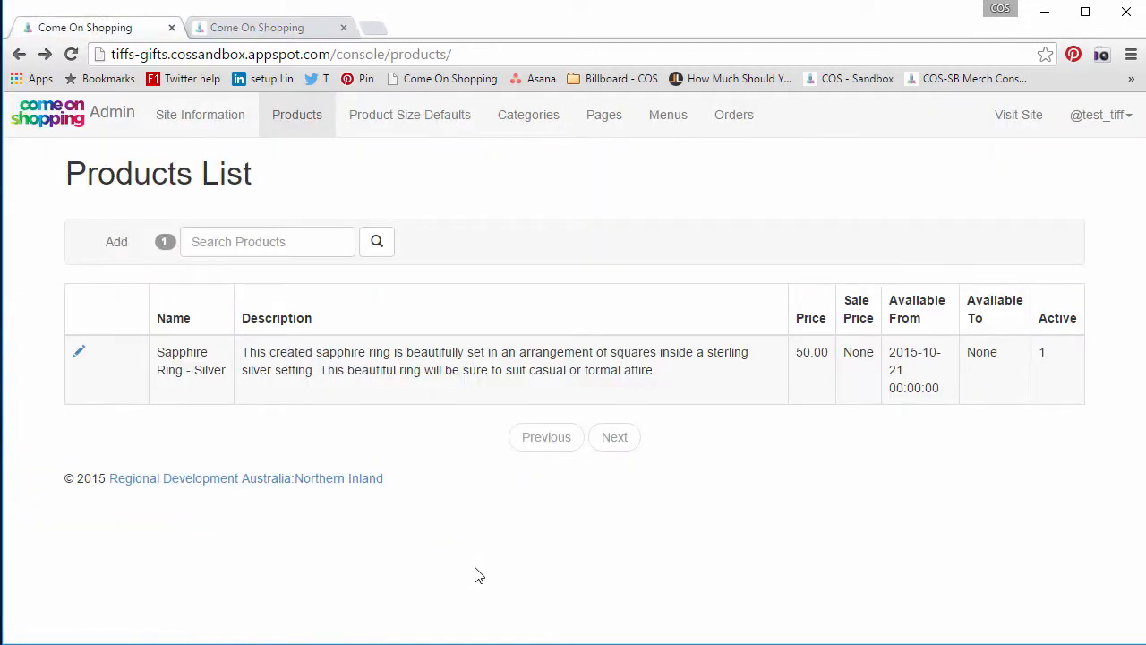